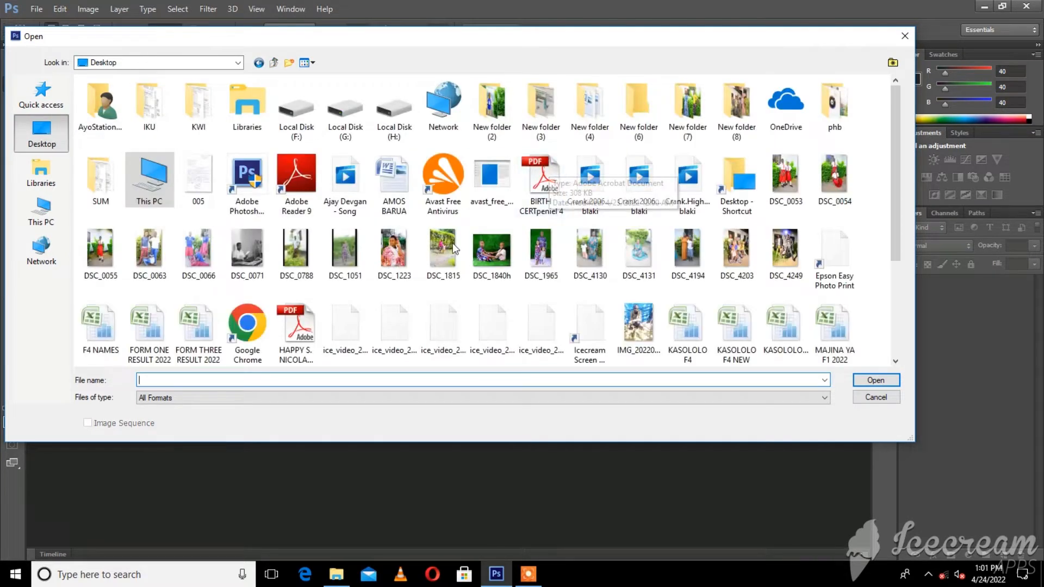
Step: Open the photos DSC_0788 and DSC_1051 from the Desktop together
left_click(297, 246)
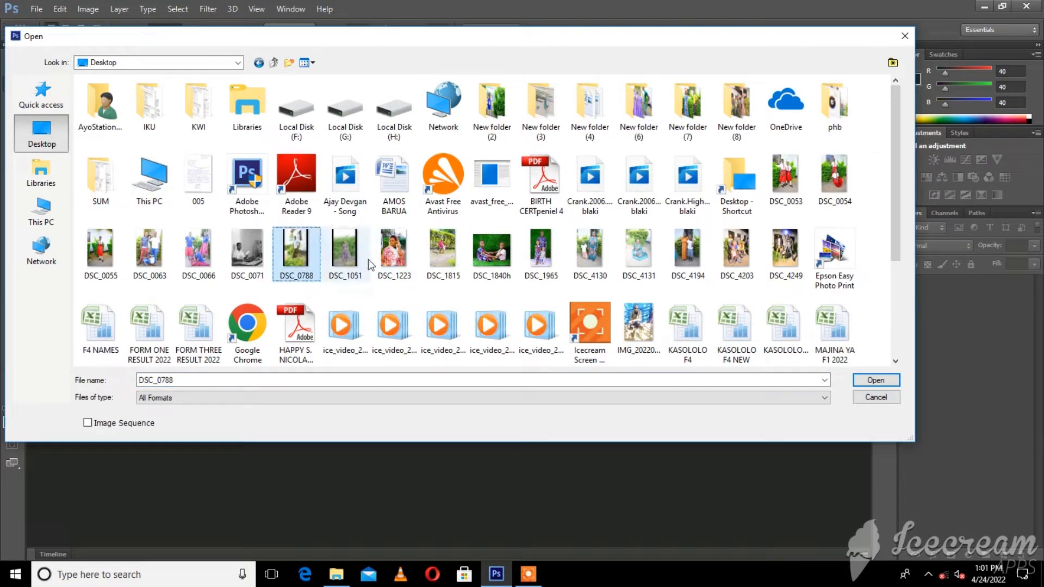
left_click(346, 253, "ctrl")
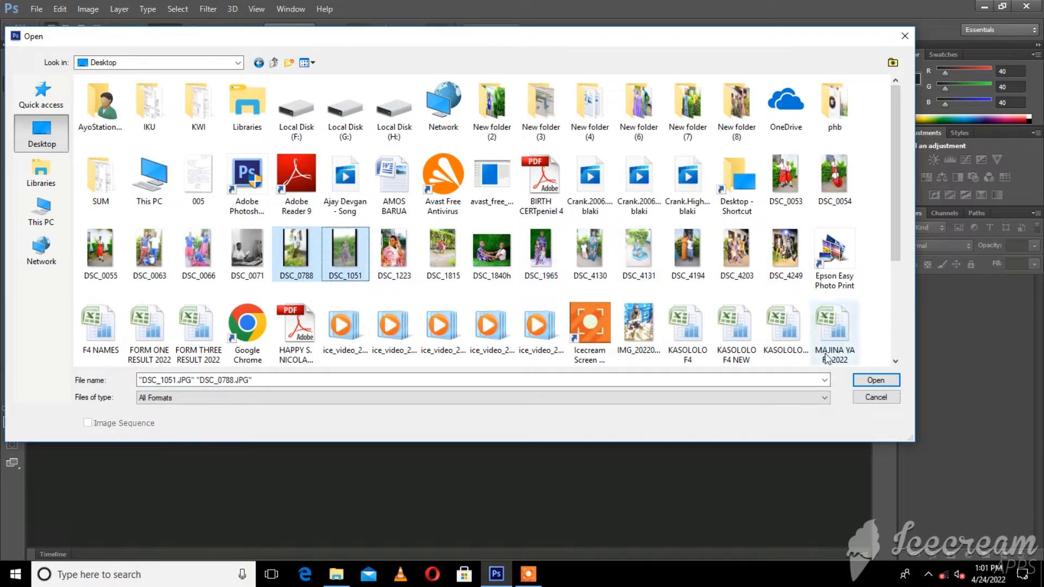
left_click(860, 382)
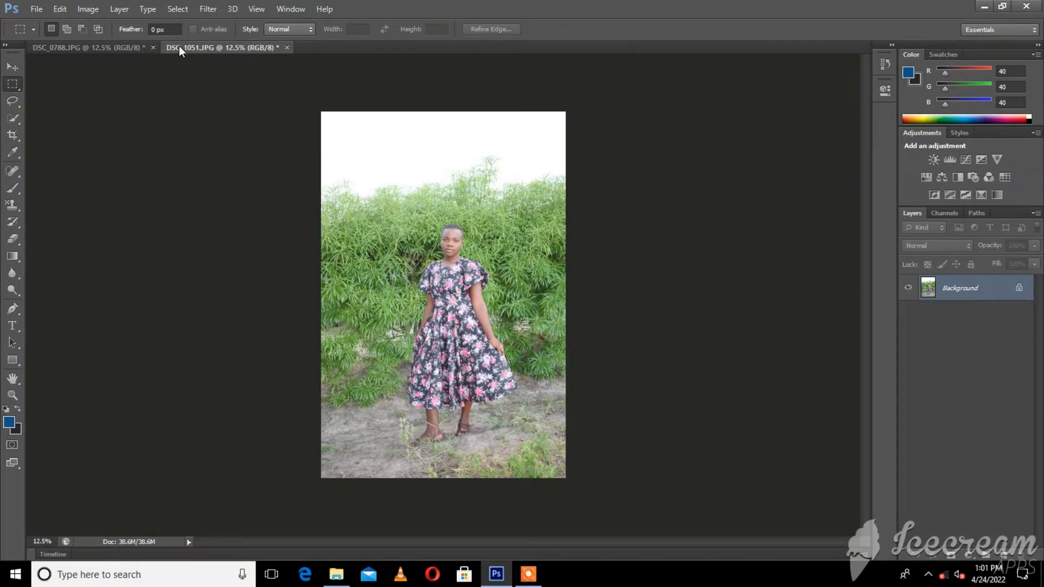
Step: Darken the shadows of DSC_0788 with a Curves adjustment, moving the RGB black point to input 33, output 0
left_click(129, 51)
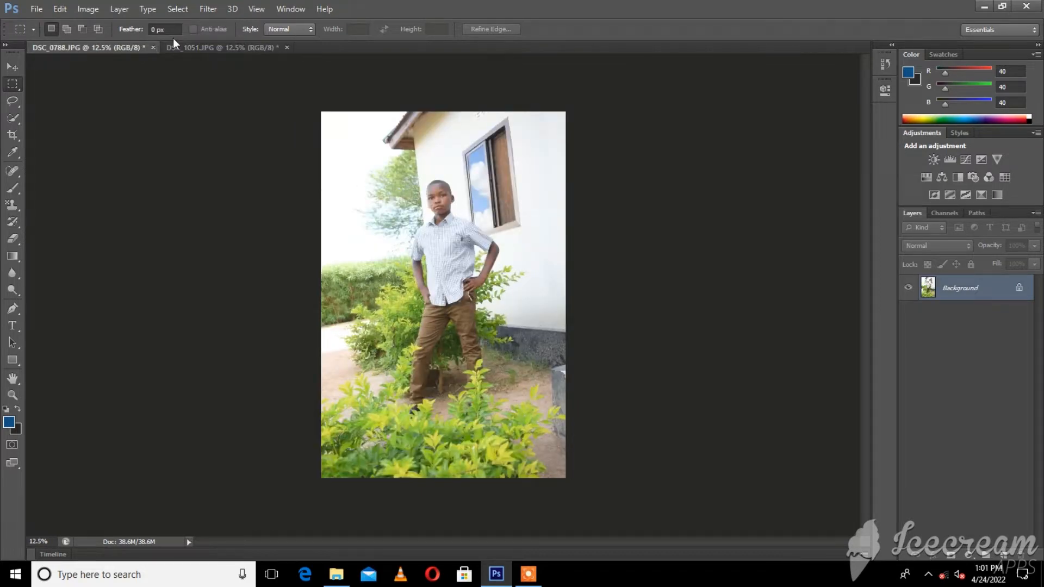
key("ctrl+plus")
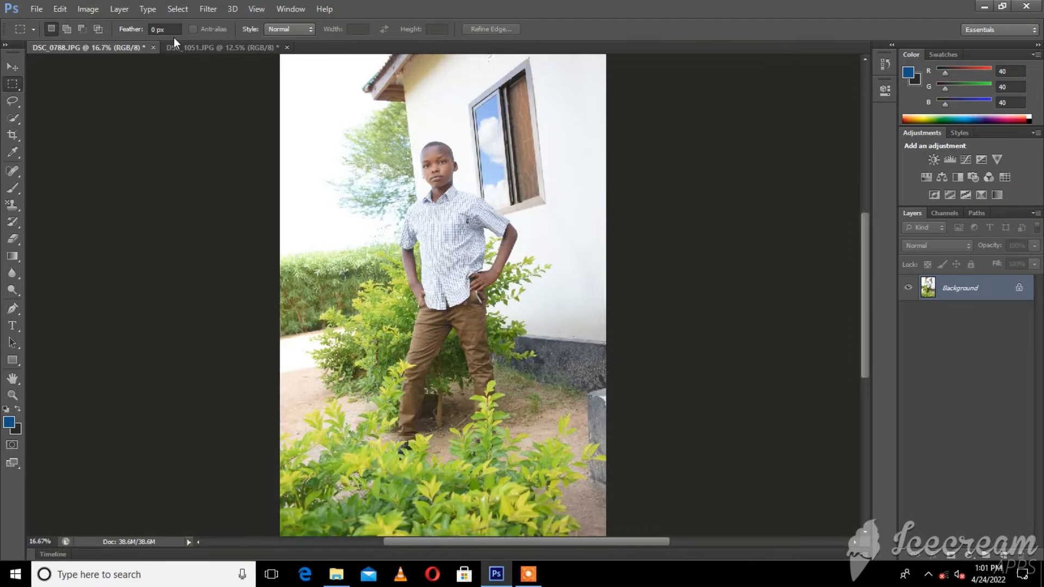
left_click(85, 10)
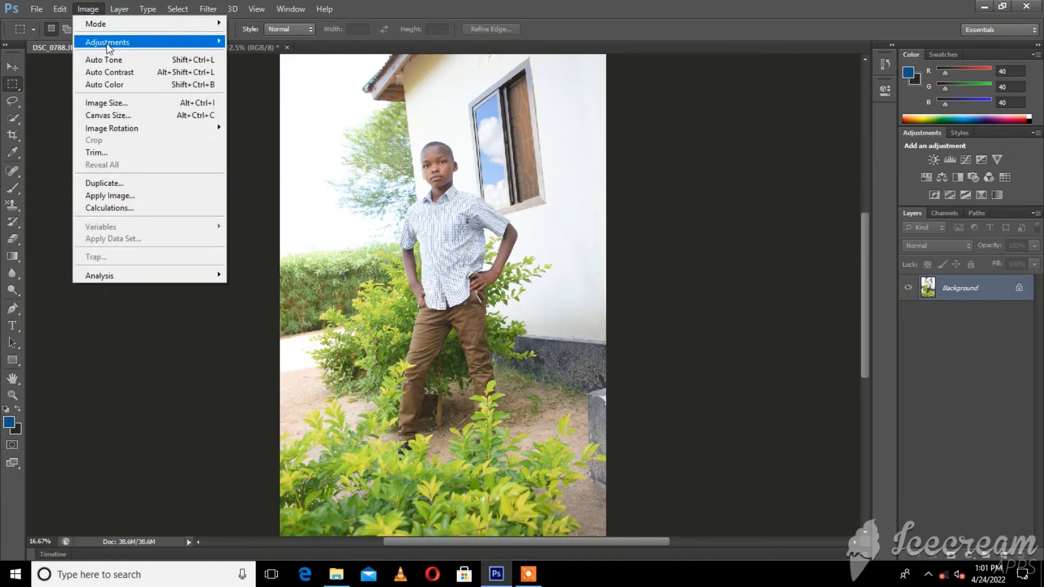
mouse_move(221, 48)
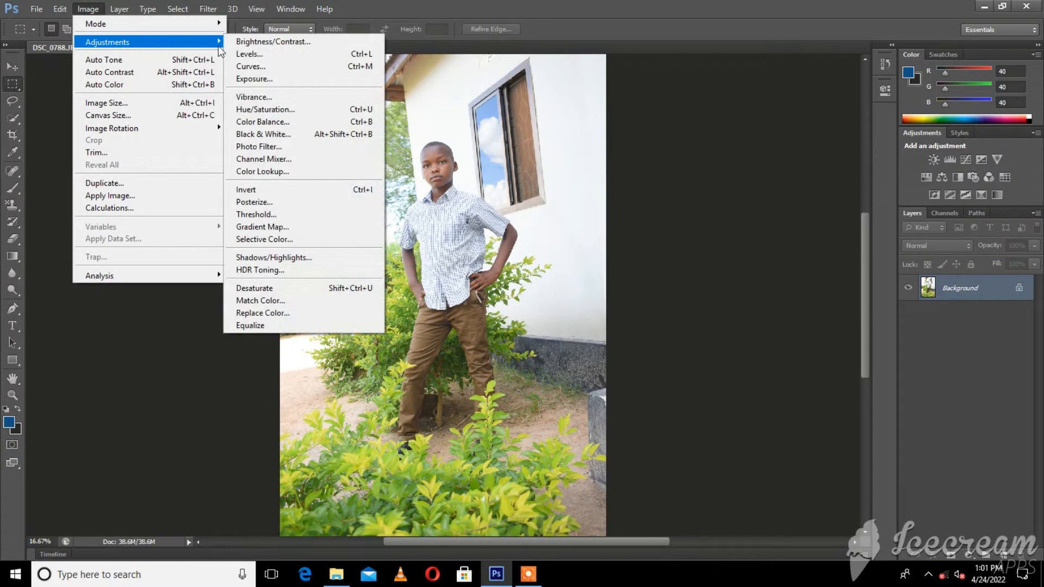
left_click(264, 67)
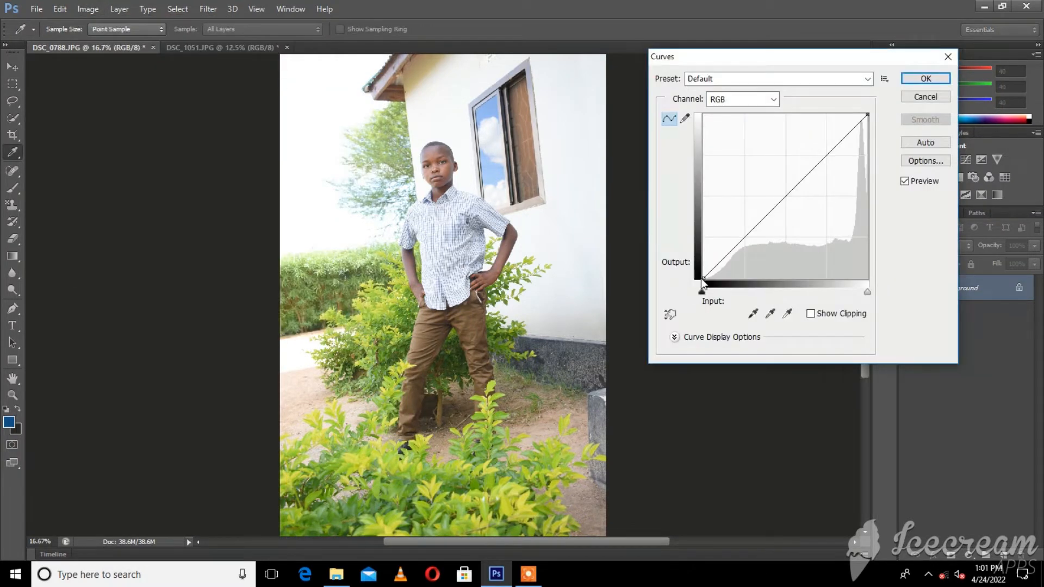
left_click_drag(701, 278, 723, 289)
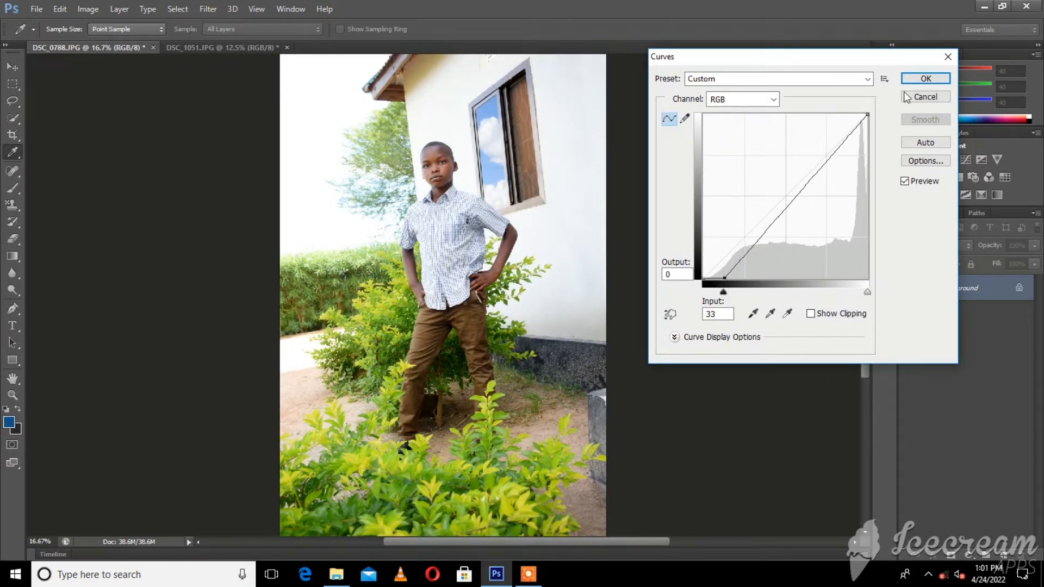
left_click(926, 78)
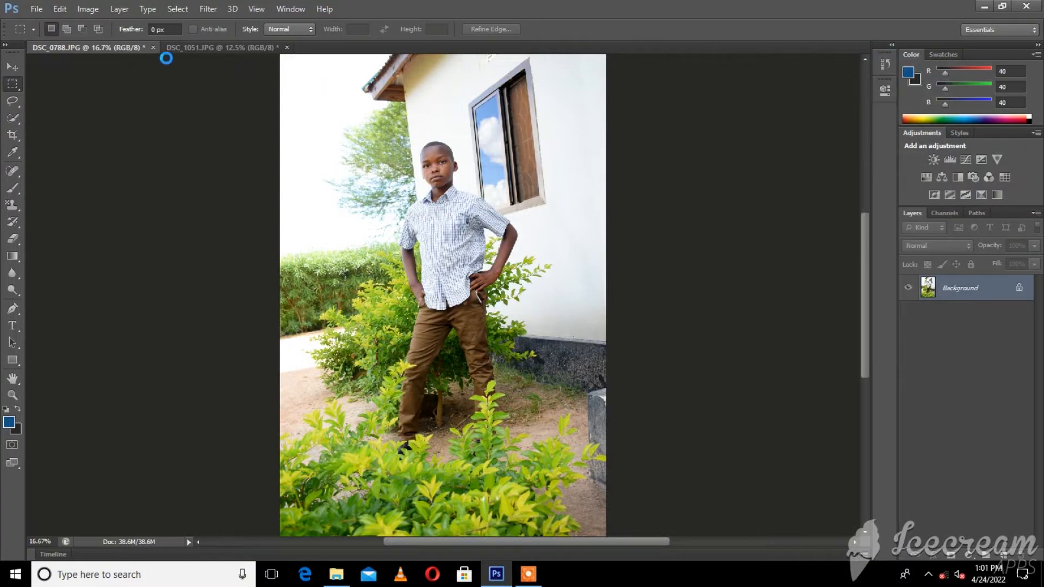
Step: Apply a Vibrance adjustment to DSC_0788 with Saturation set to 30
left_click(85, 9)
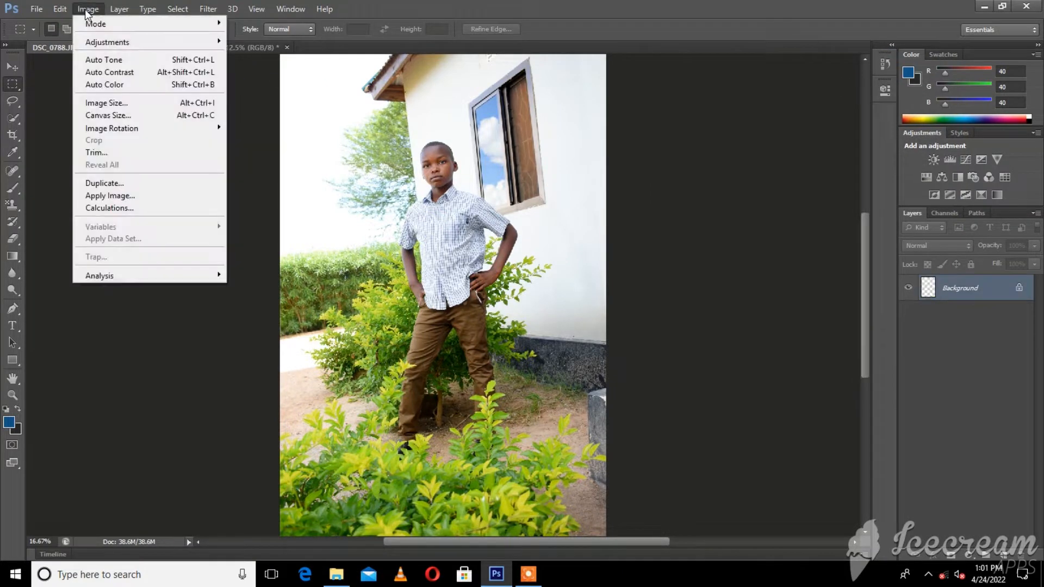
mouse_move(131, 43)
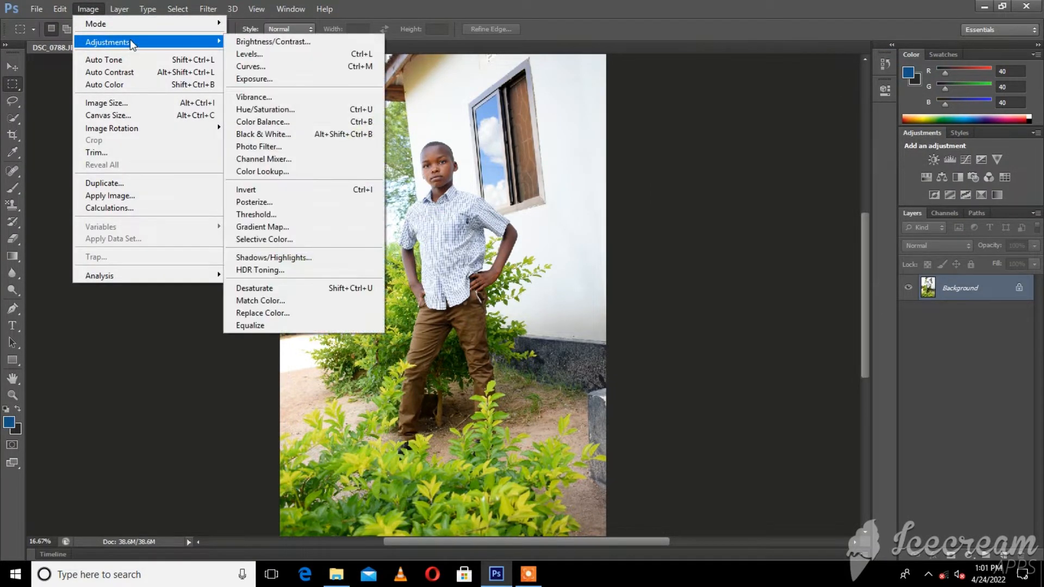
left_click(283, 97)
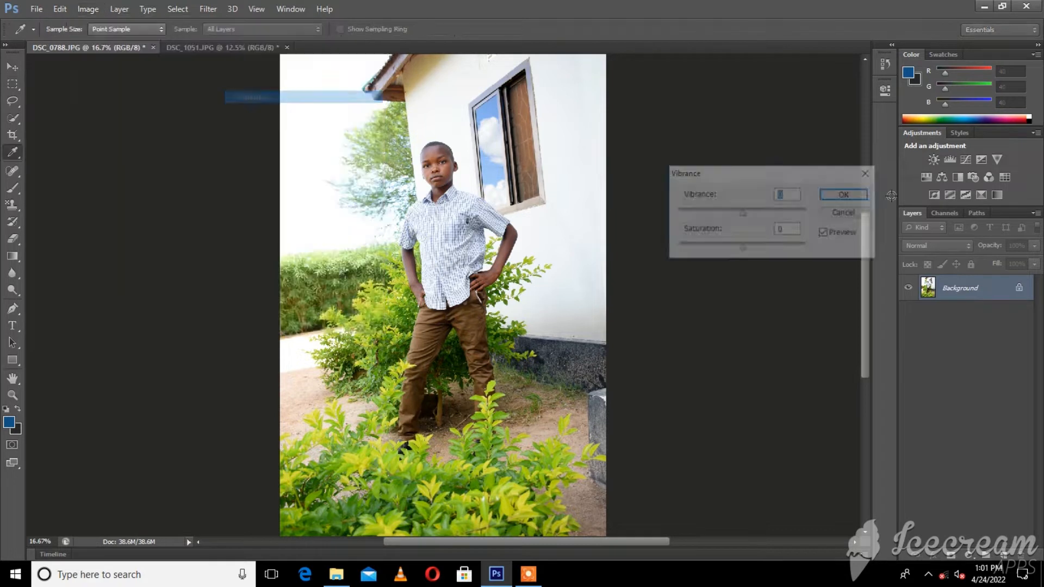
left_click(792, 228)
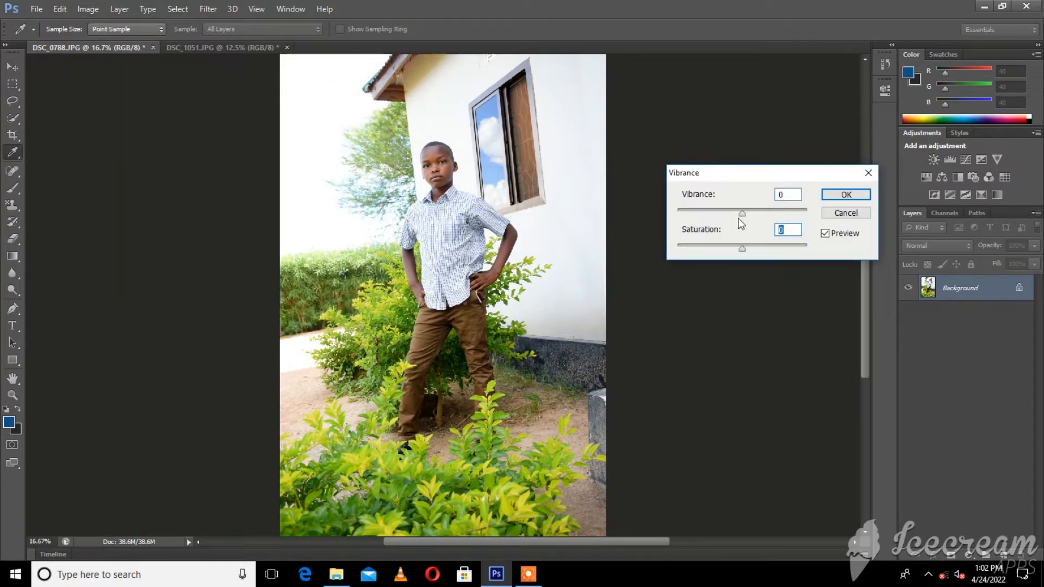
type("30")
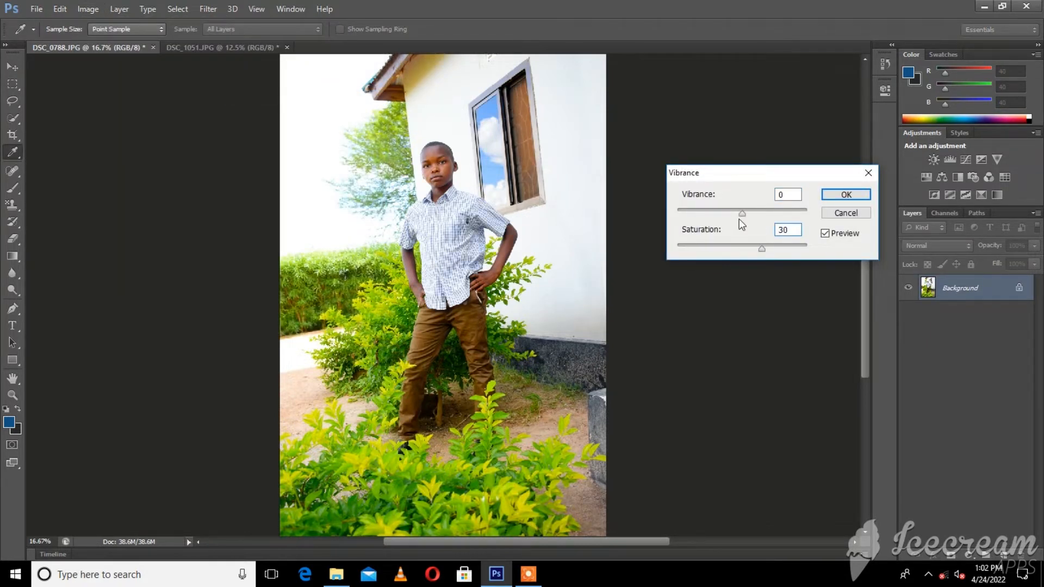
left_click(846, 195)
key("m")
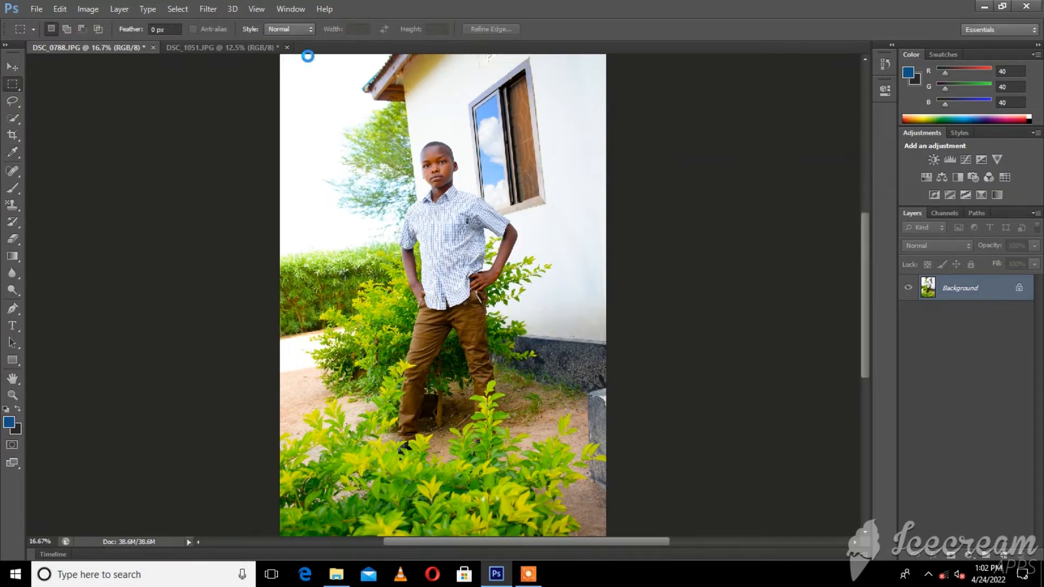
Step: Start a Hue/Saturation adjustment on the photo and set the Master Hue to 10 and Saturation to 20
left_click(86, 8)
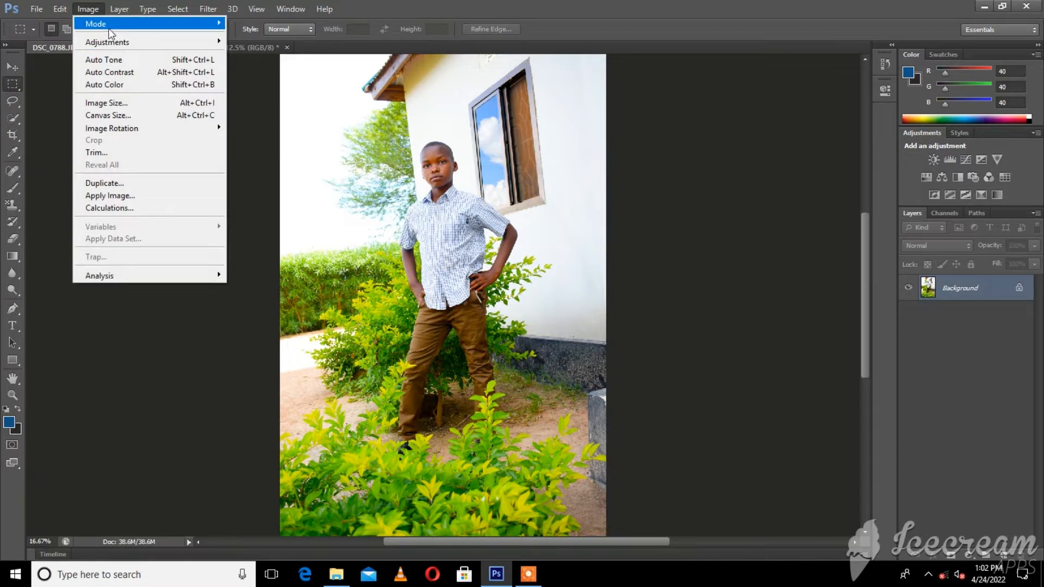
mouse_move(107, 41)
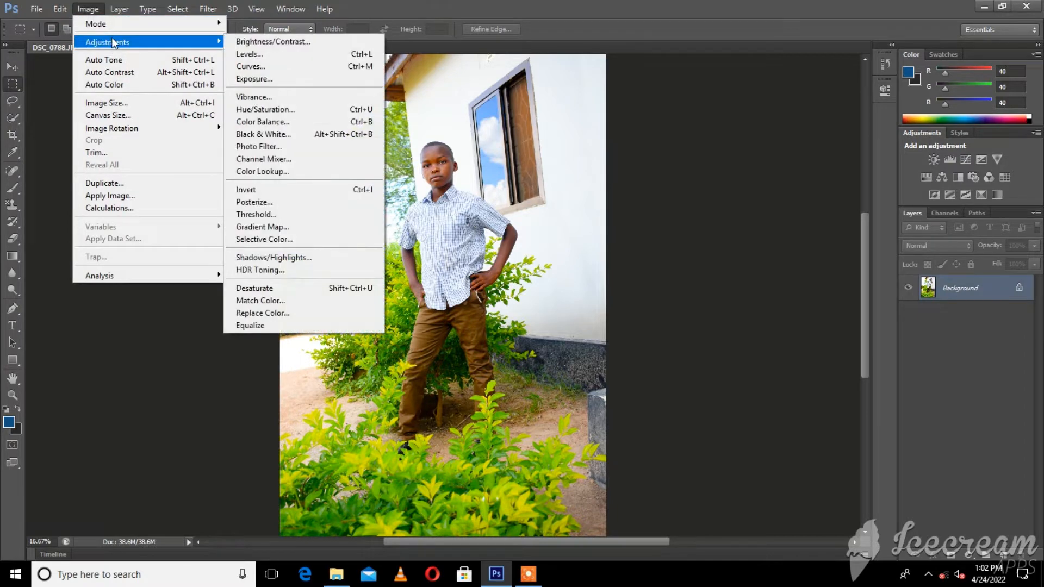
left_click(285, 110)
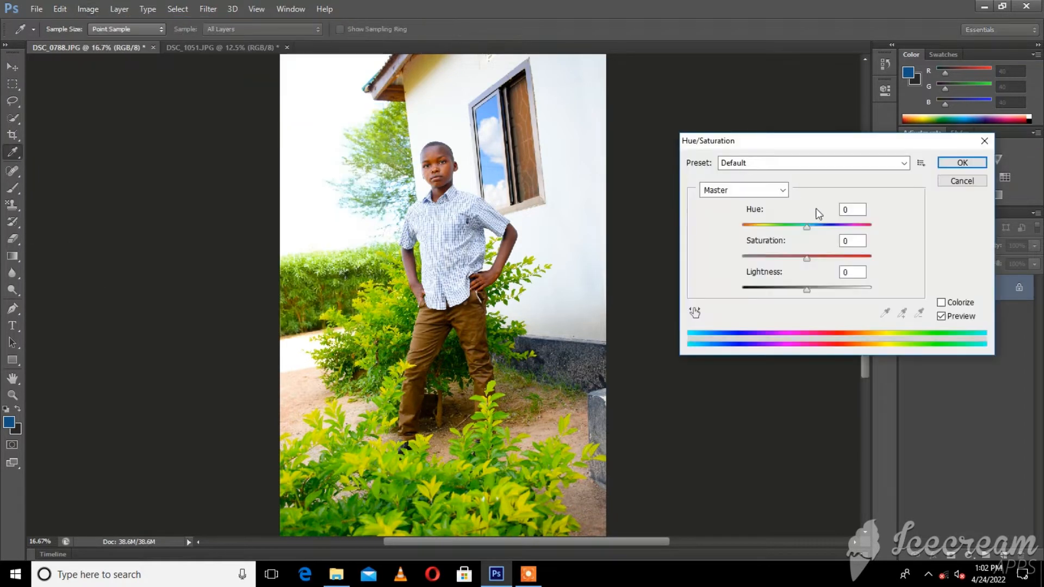
type("15")
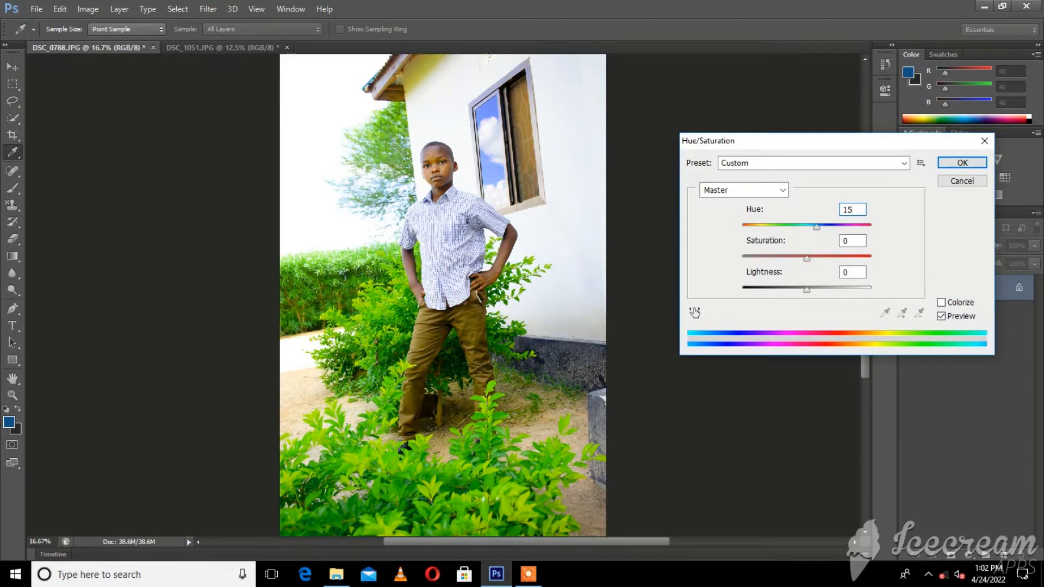
key("BackSpace")
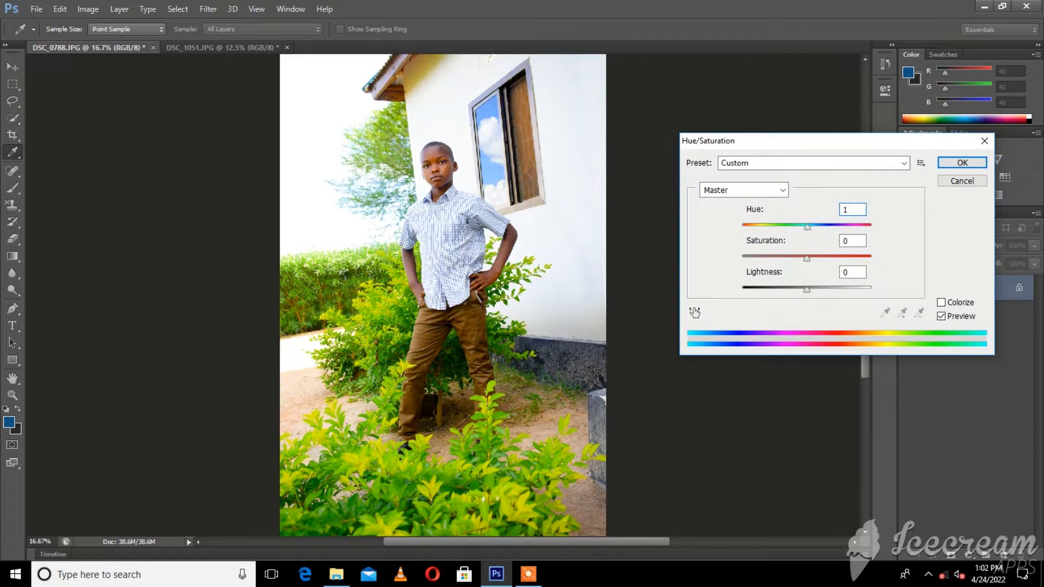
type("0")
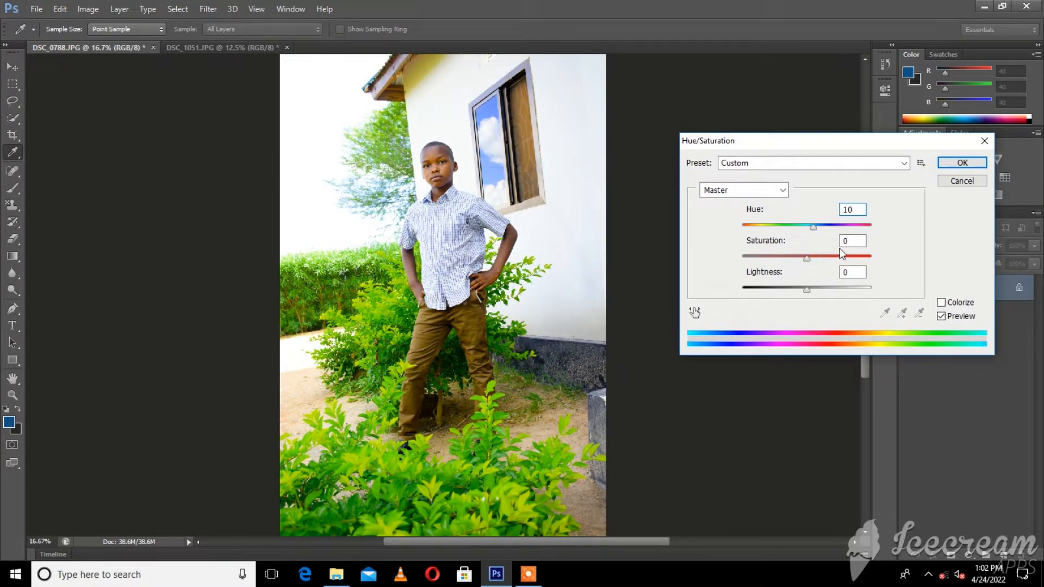
key("Tab")
type("20")
Step: Set the Greens range to Hue 0, Saturation 20 and Lightness 0 in the Hue/Saturation adjustment
left_click(770, 192)
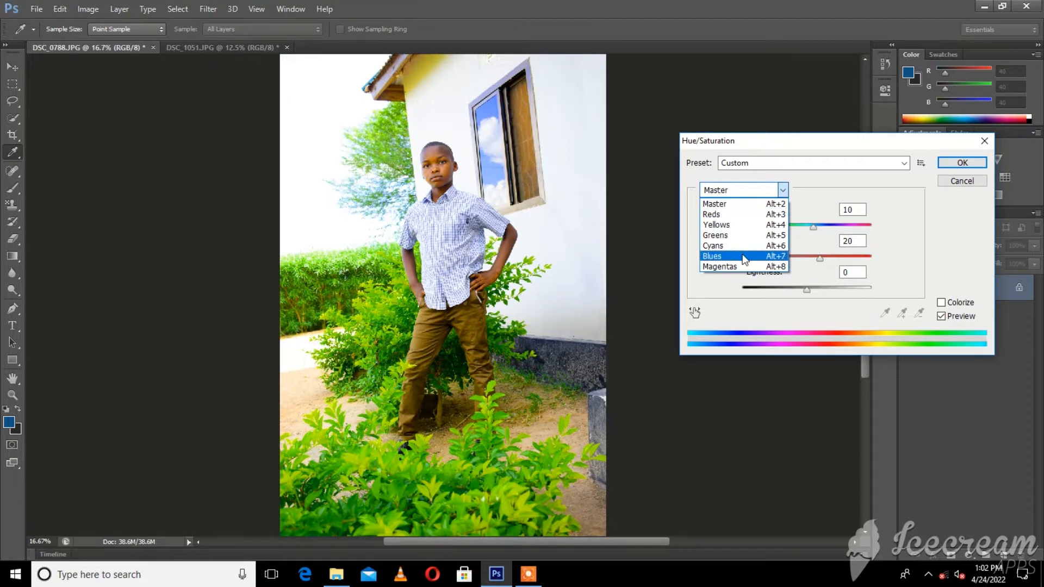
left_click(740, 236)
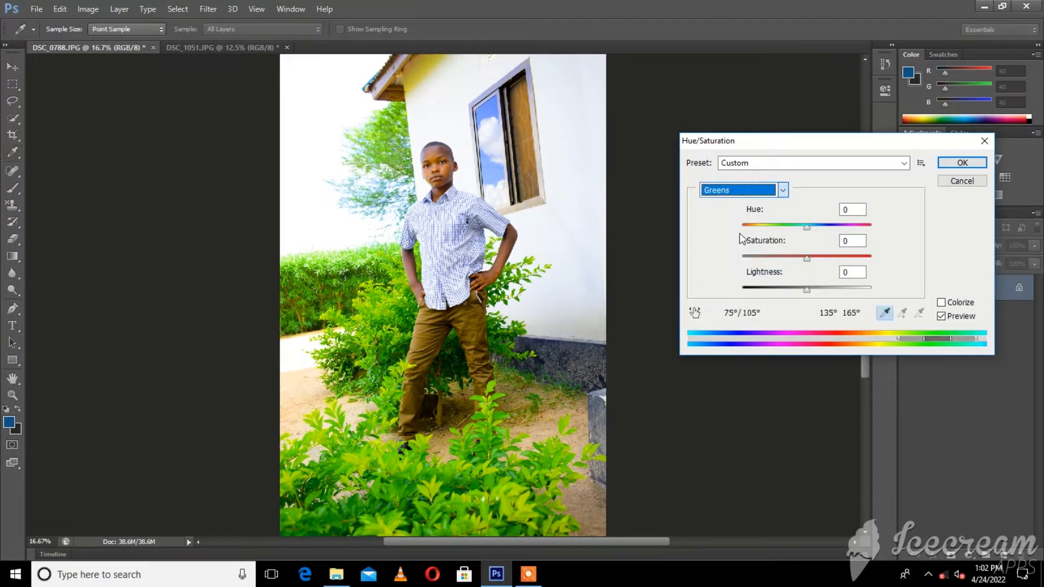
mouse_move(806, 227)
left_mouse_down()
mouse_move(765, 228)
mouse_move(880, 237)
mouse_move(811, 239)
left_mouse_up()
left_click(842, 241)
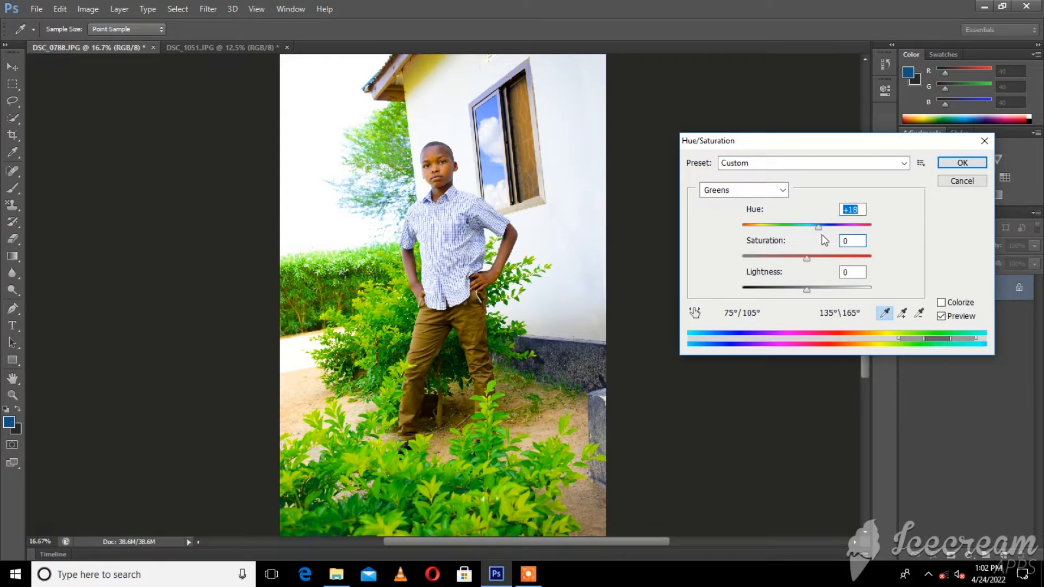
type("0")
left_click_drag(808, 260, 875, 292)
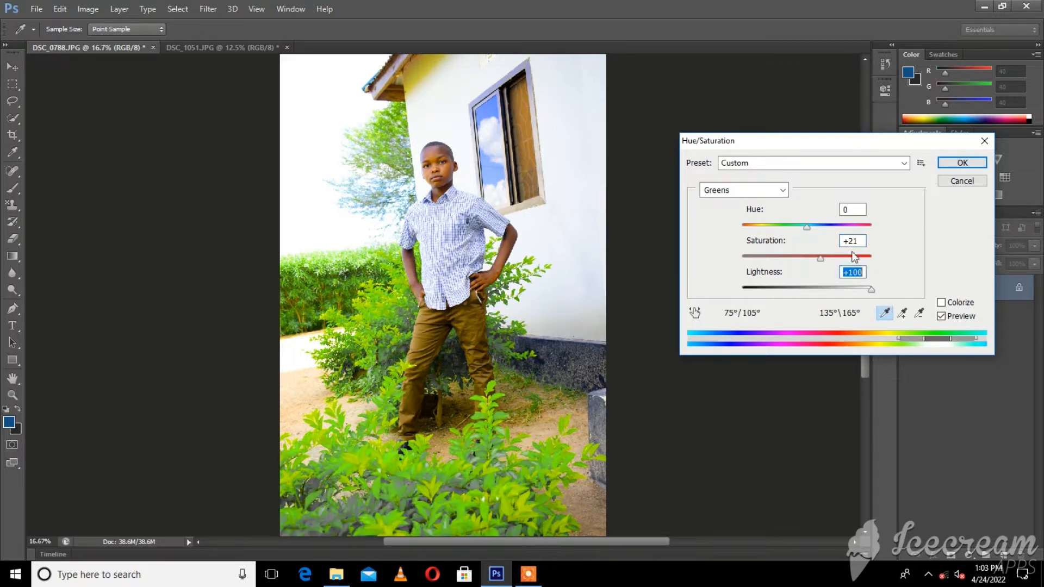
type("0")
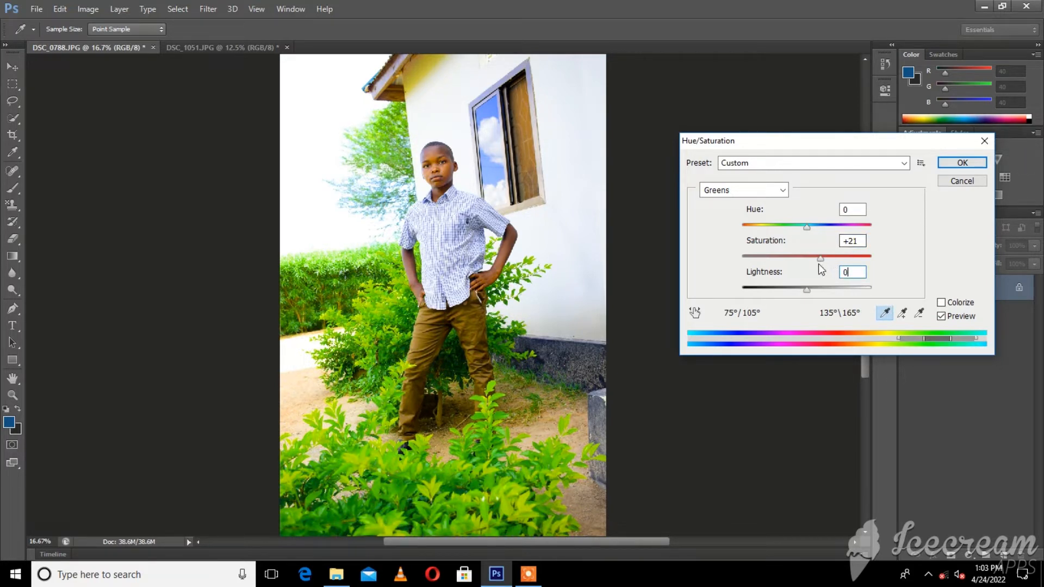
left_click(851, 241)
type("20")
Step: Set the Blues range's Saturation to 50 and apply the Hue/Saturation adjustment to the photo
left_click(748, 194)
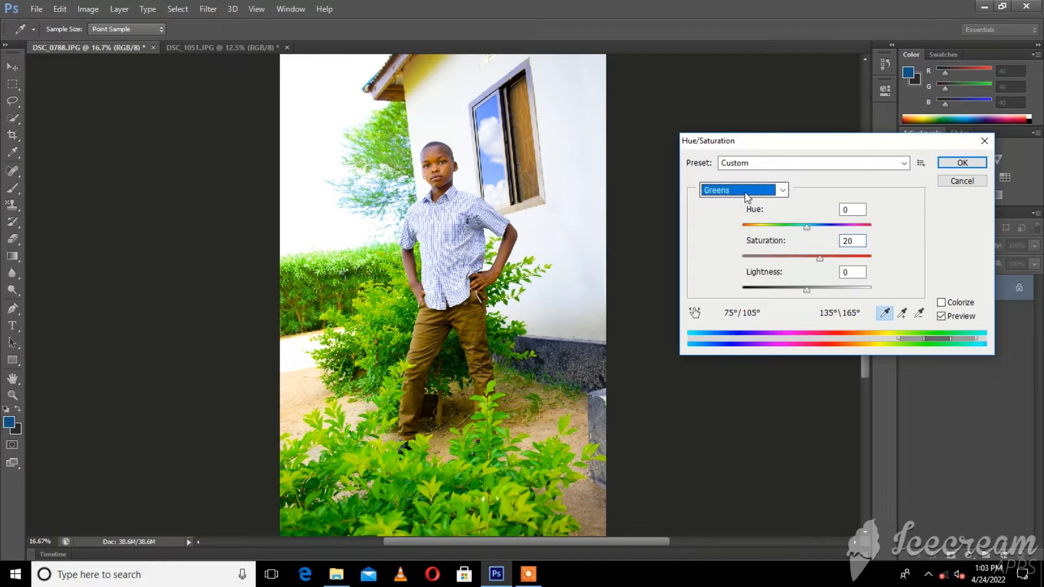
left_click(726, 258)
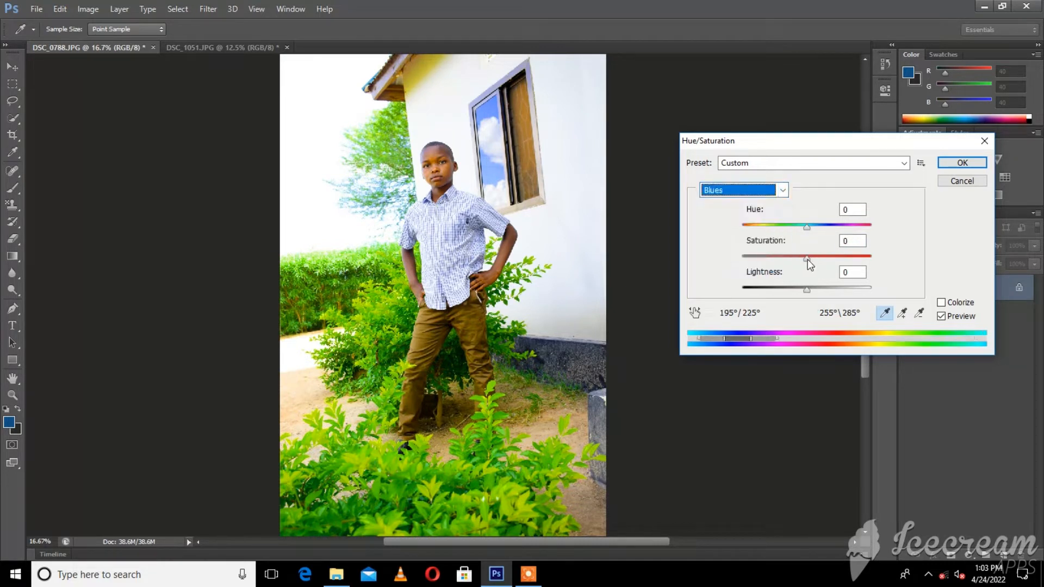
left_click_drag(807, 260, 846, 266)
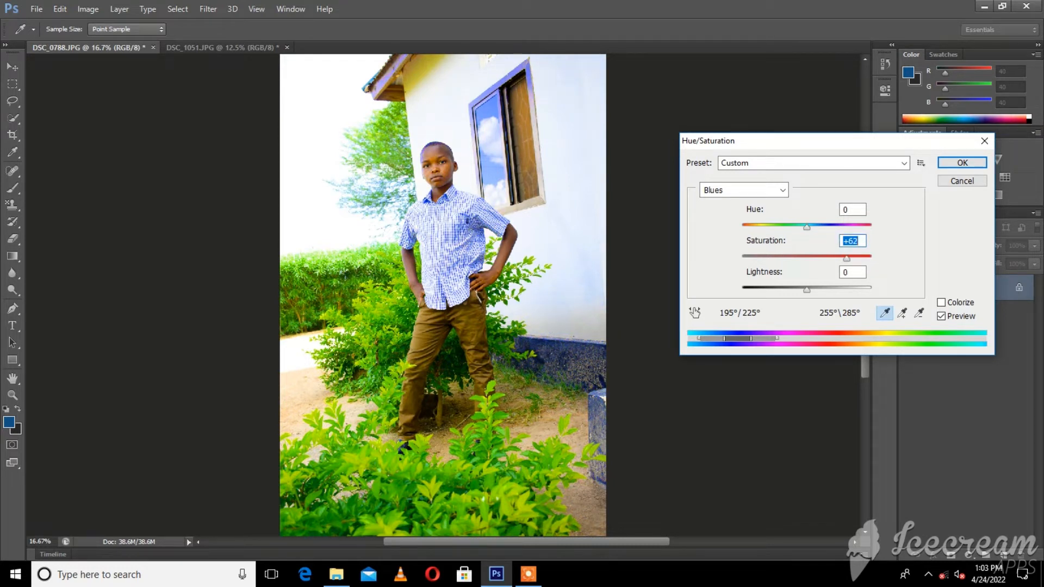
type("50")
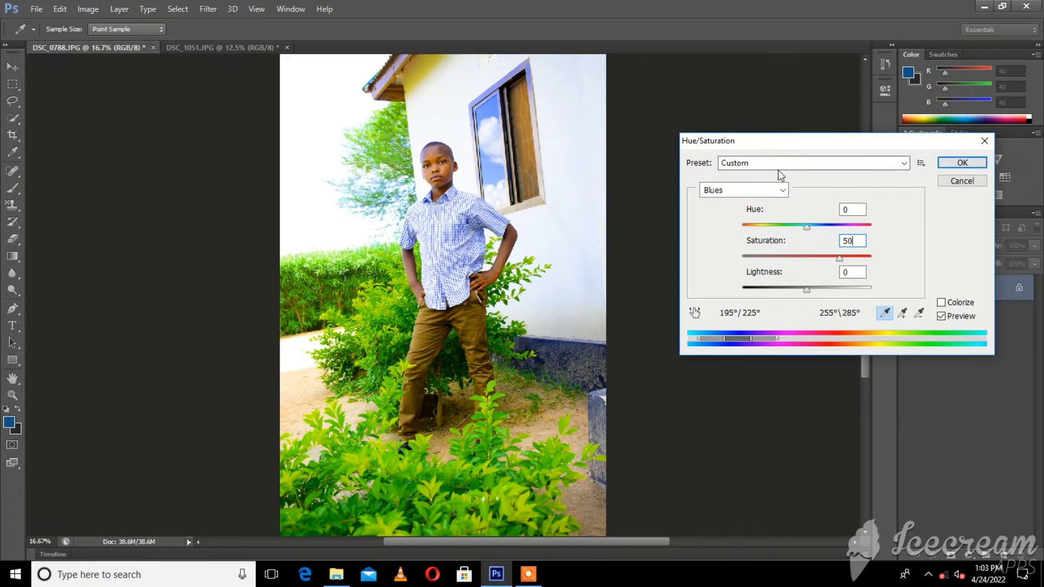
left_click(772, 191)
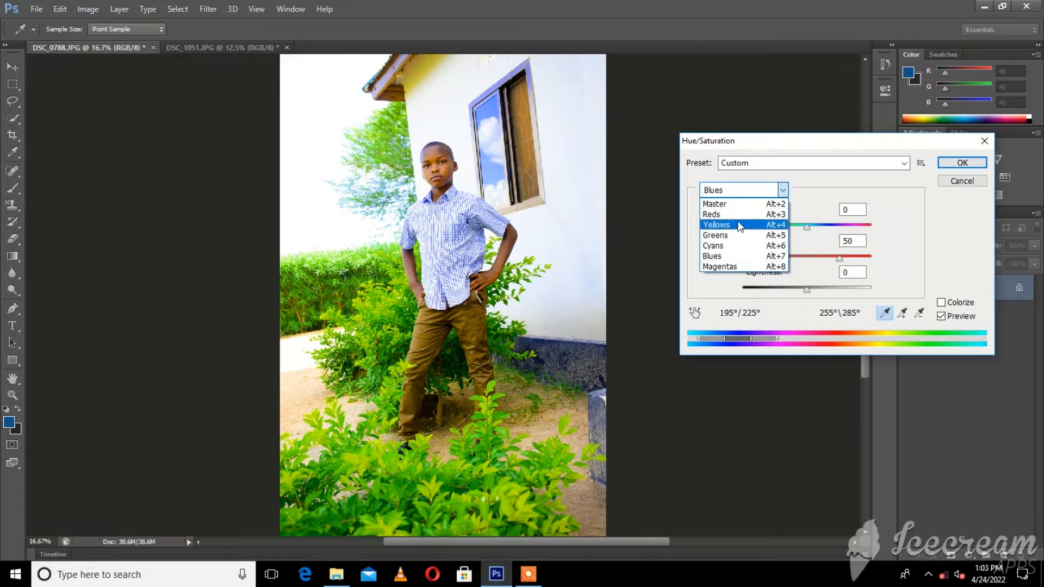
left_click(951, 166)
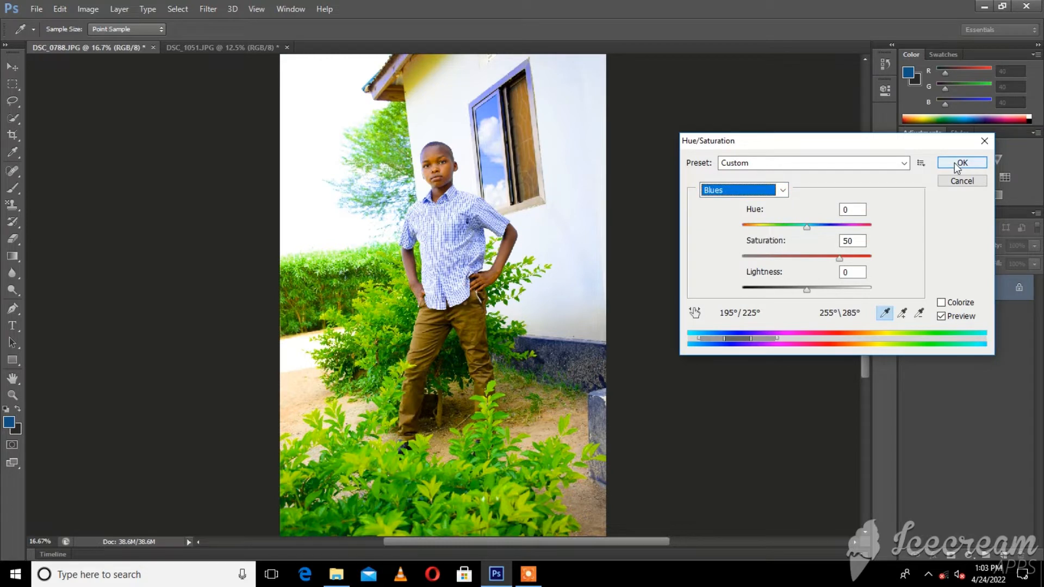
left_click(957, 164)
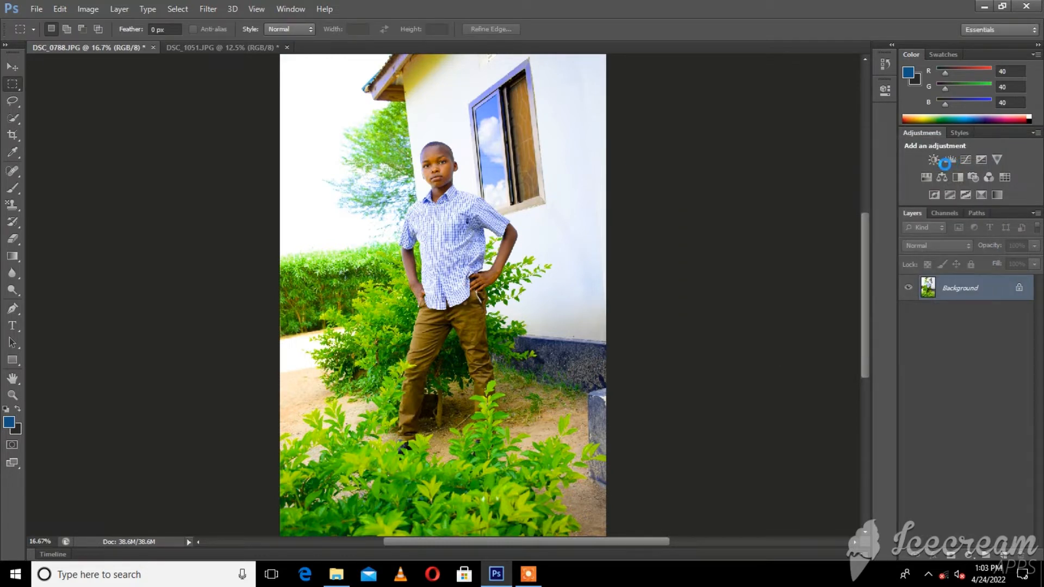
key("ctrl+plus")
scroll(282, 402, "up", 1)
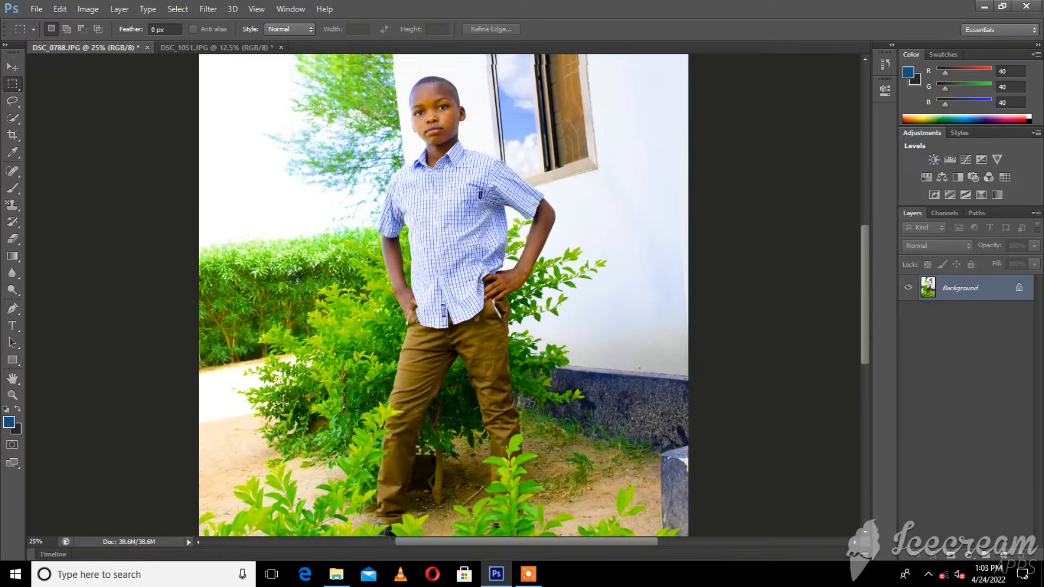
Step: Examine the recoloured DSC_0788 photo, checking the subject, foliage and house wall at closer zoom
scroll(352, 366, "up", 1)
scroll(352, 365, "up", 1)
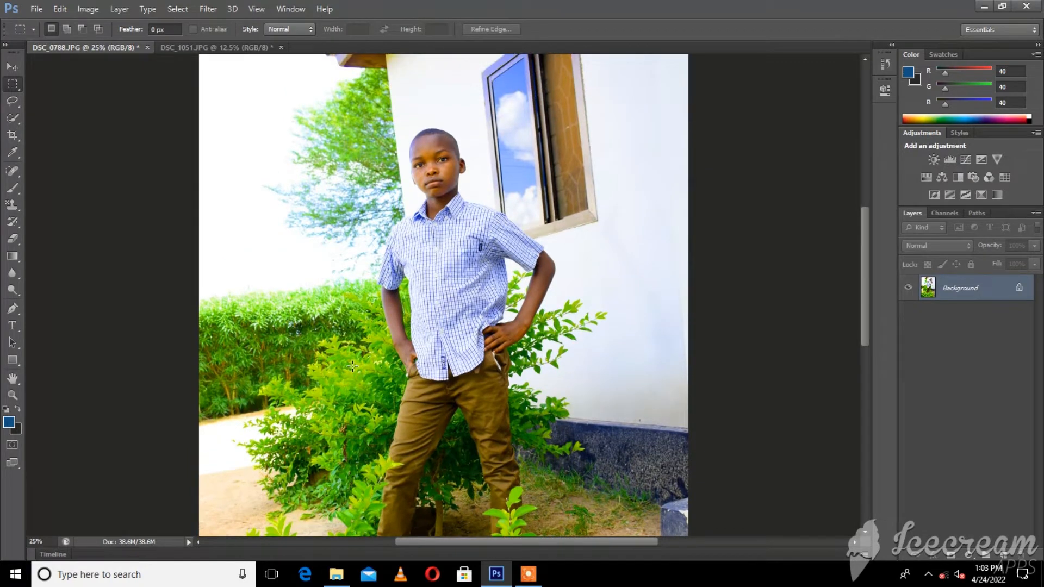
scroll(352, 366, "down", 2)
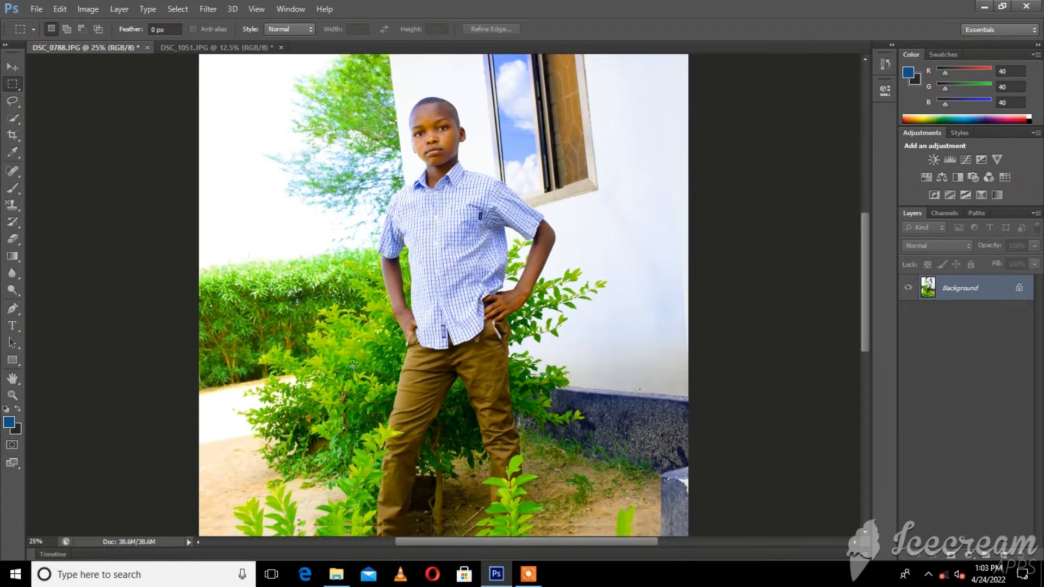
scroll(352, 366, "up", 1)
scroll(353, 365, "up", 3)
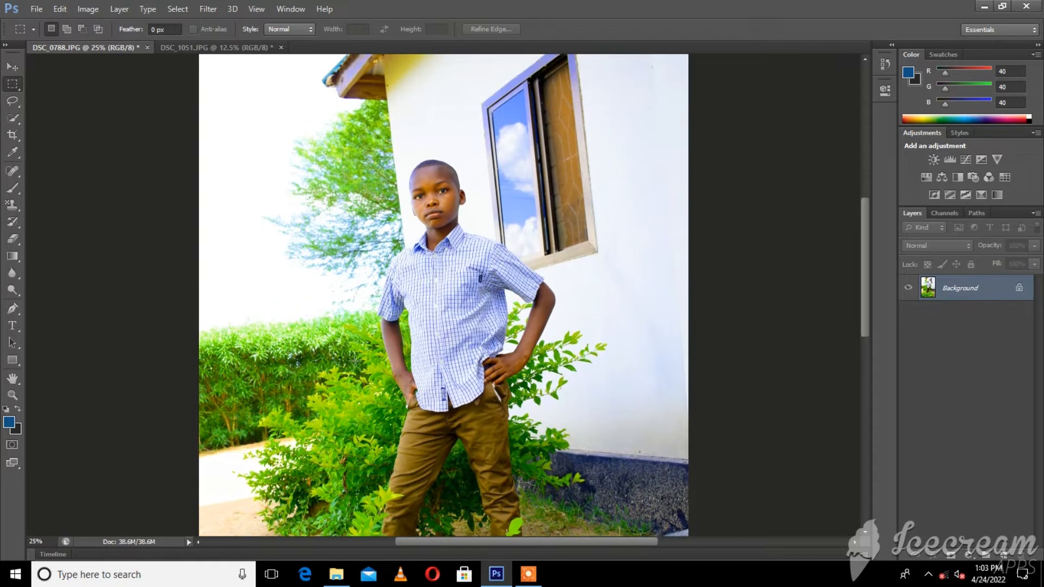
key("ctrl+plus")
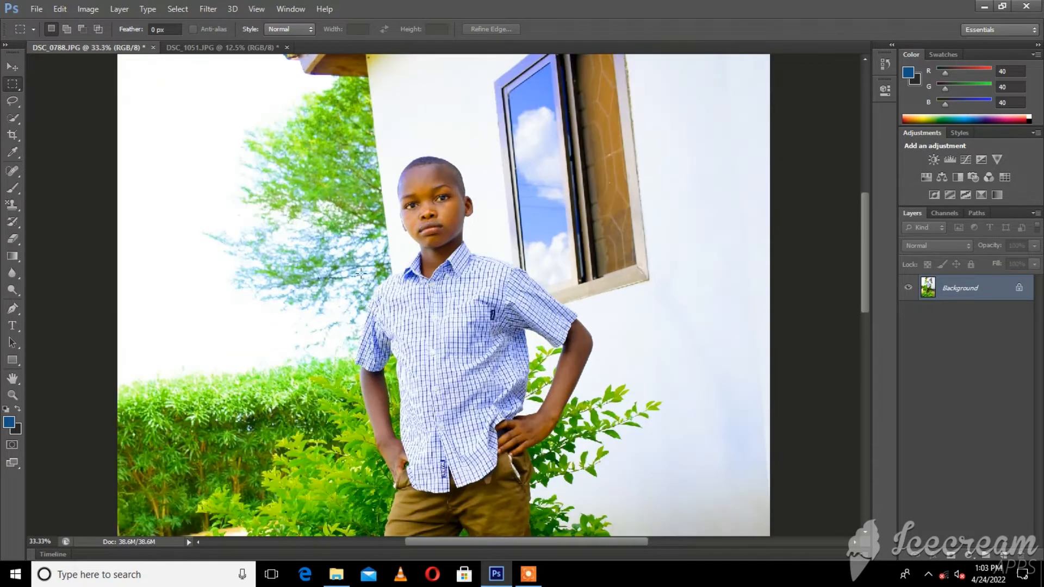
scroll(367, 262, "up", 1)
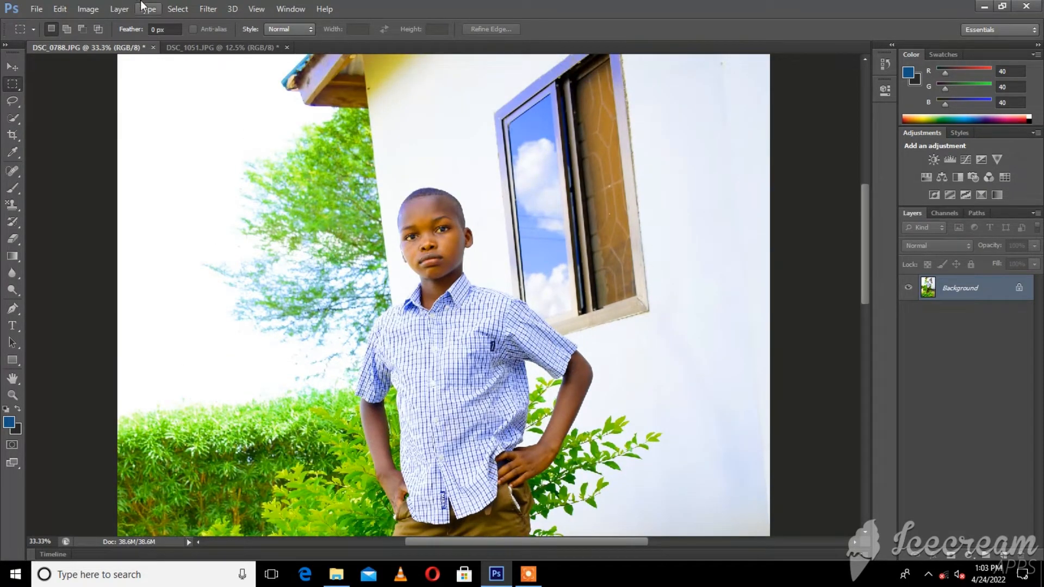
Step: Apply a Color Balance adjustment to the photo with the midtones' Yellow–Blue level set to 20
left_click(98, 11)
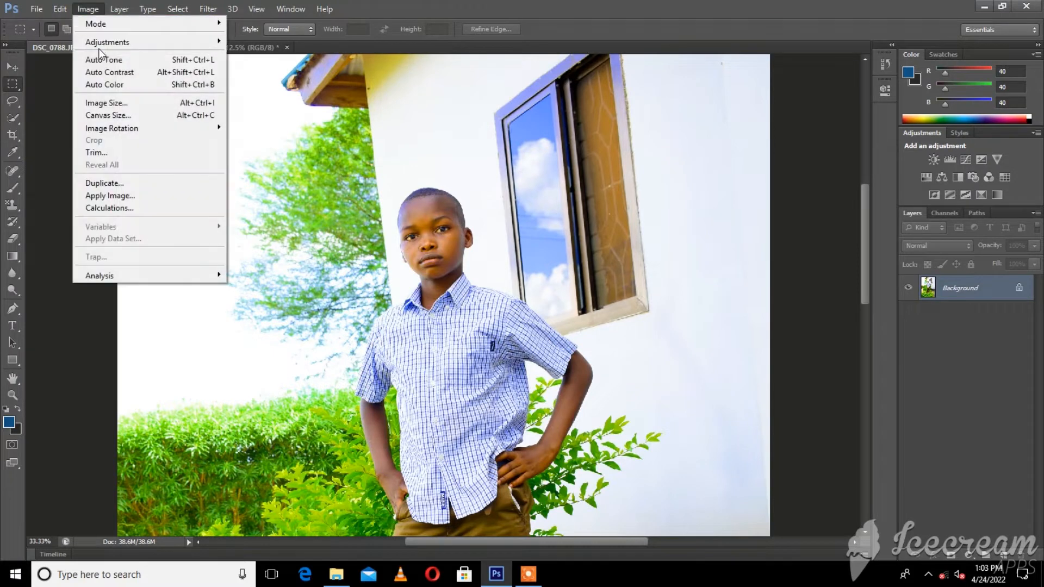
mouse_move(105, 43)
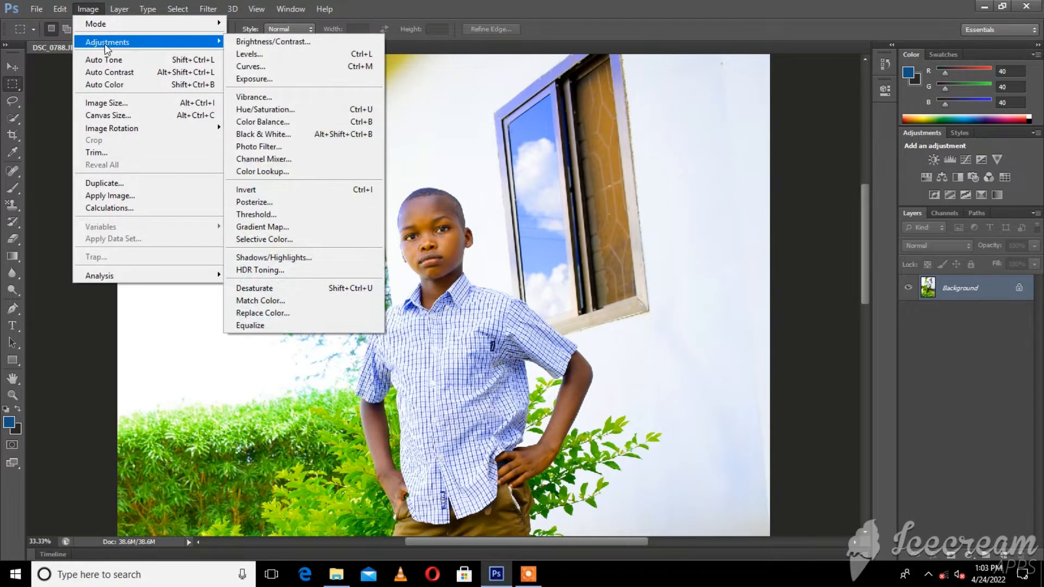
left_click(276, 123)
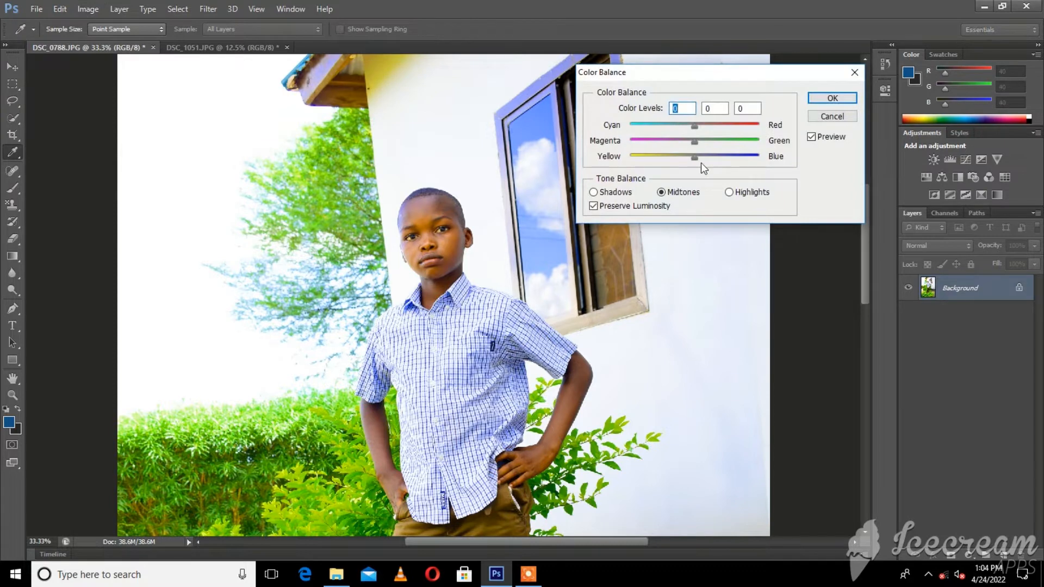
left_click_drag(697, 159, 723, 165)
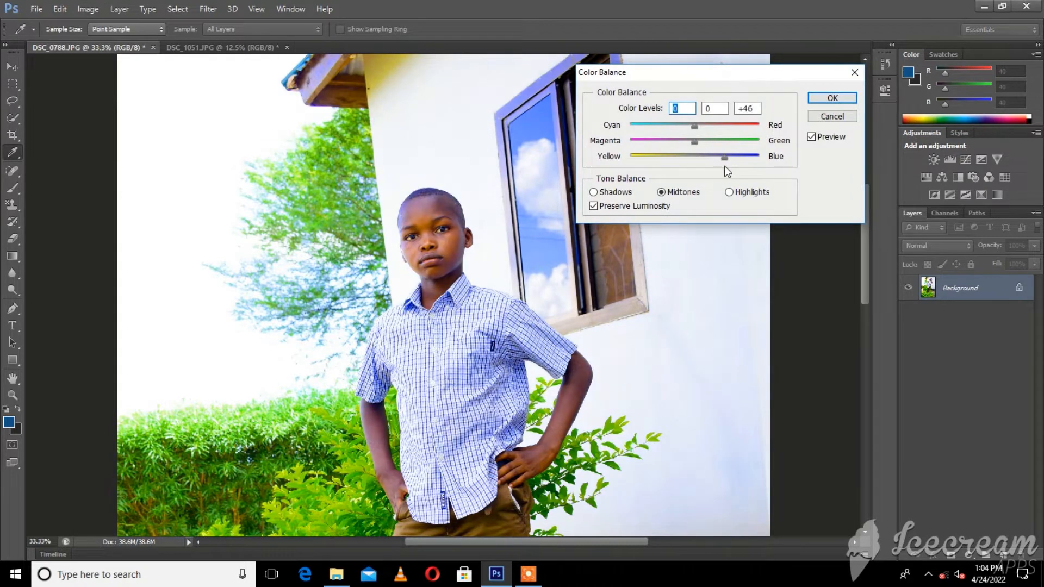
left_click(724, 156)
type("20")
left_click(831, 97)
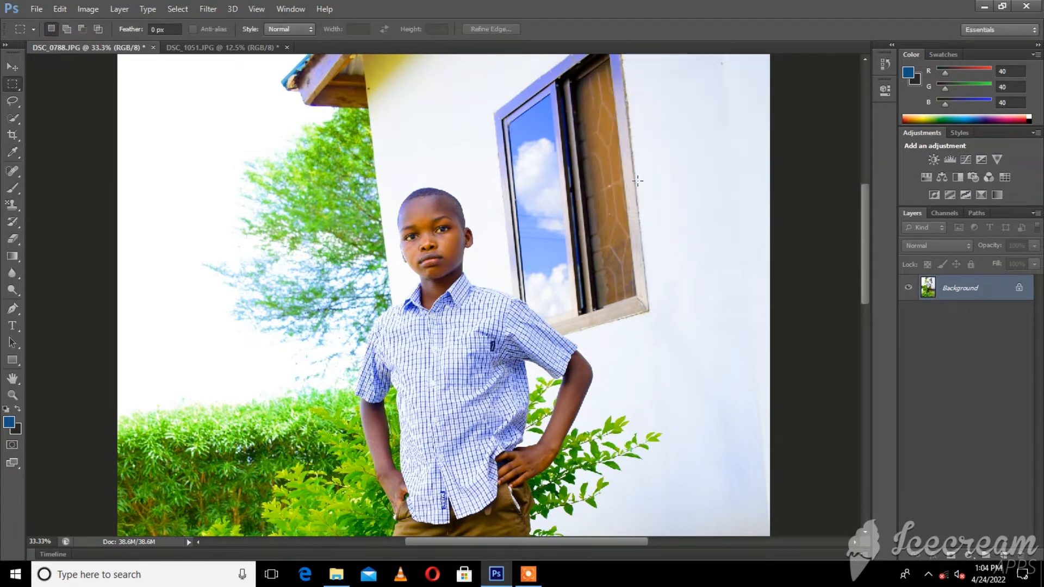
Step: Apply the basic Sharpen filter to the whole DSC_0788 photo
key("ctrl+minus")
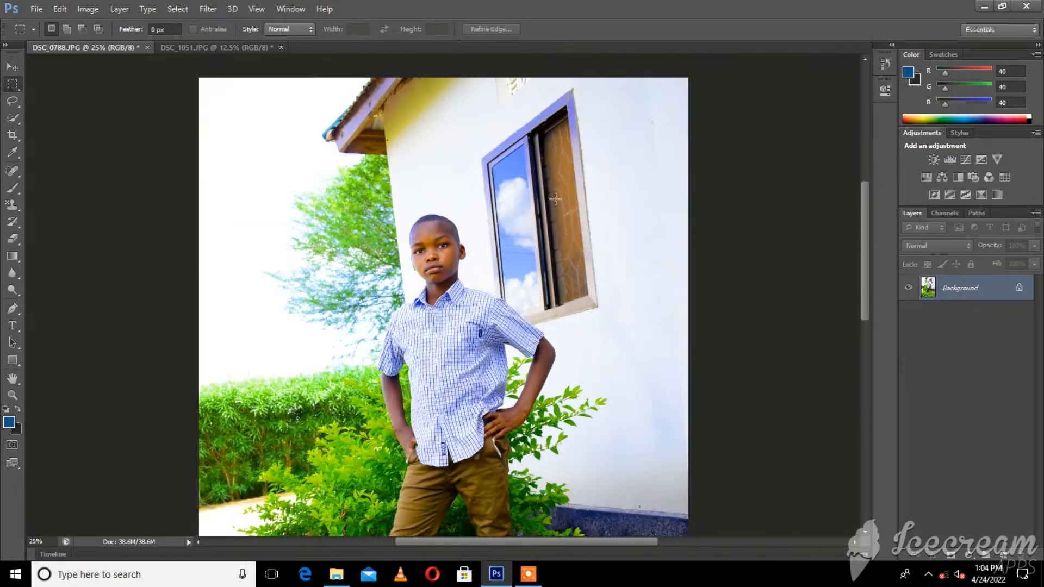
scroll(468, 235, "down", 1)
scroll(468, 235, "up", 1)
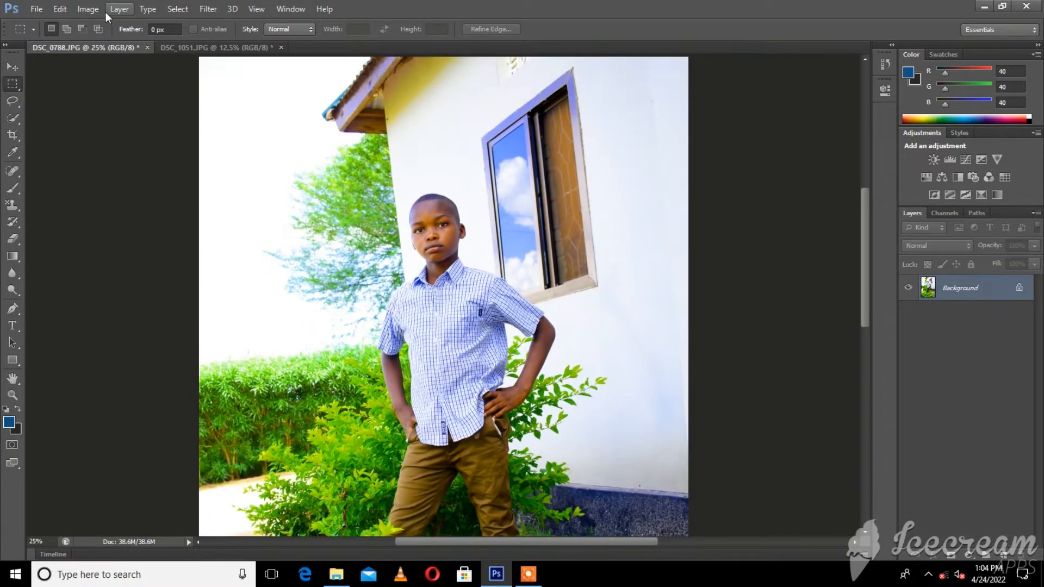
left_click(207, 9)
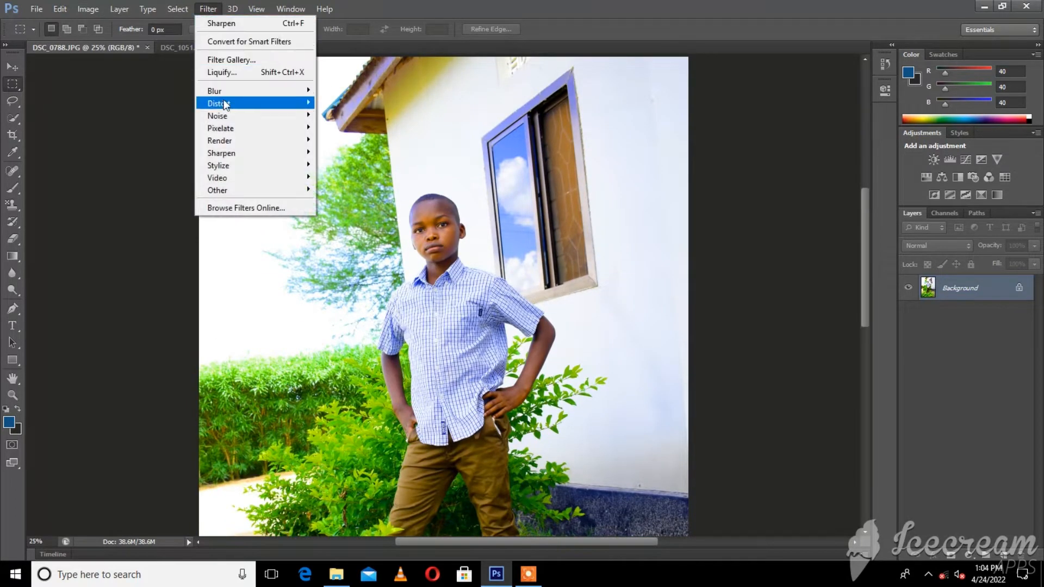
mouse_move(229, 154)
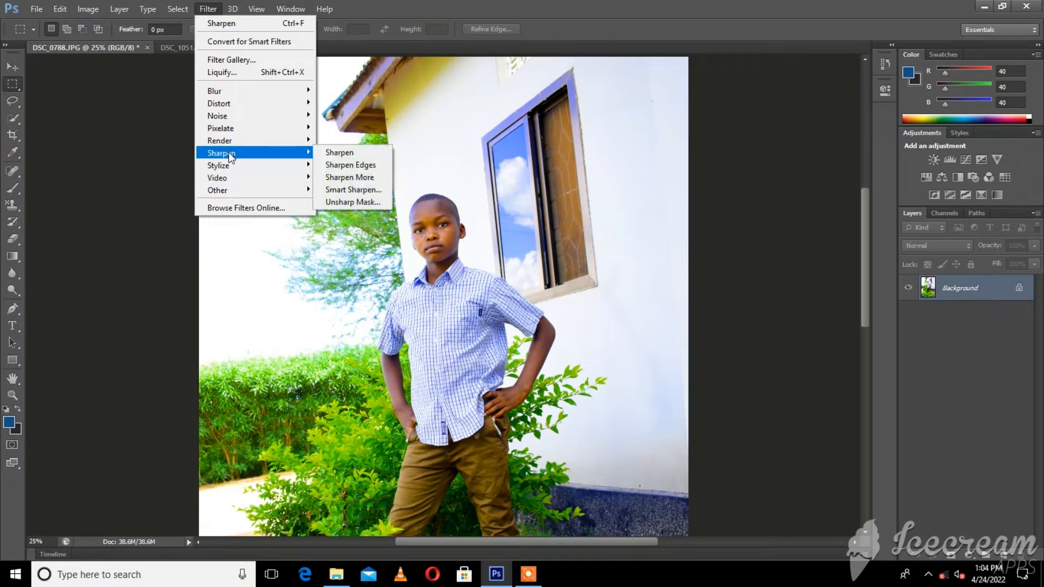
left_click(359, 152)
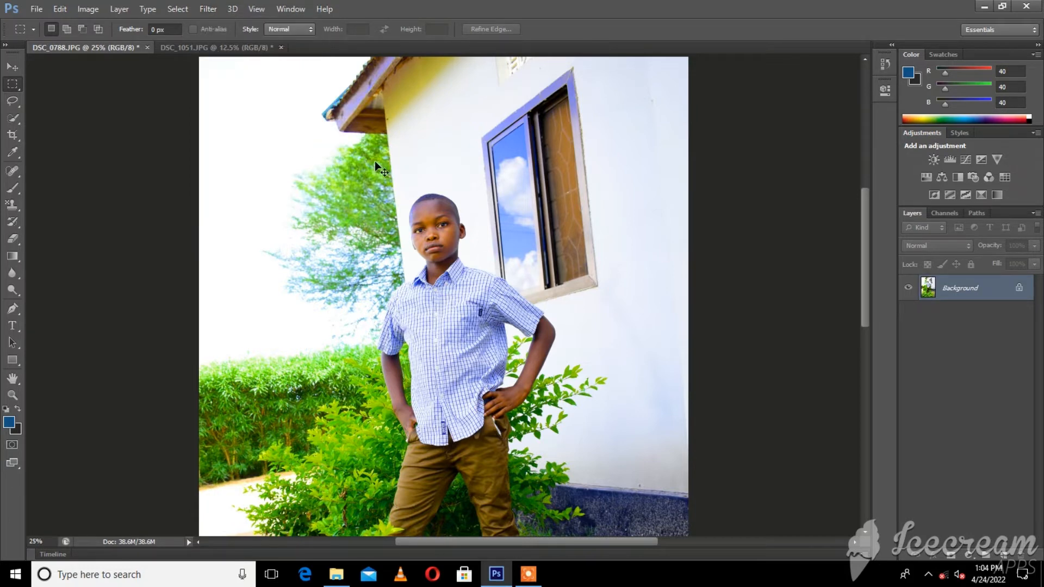
Step: Inspect the sharpened face, shirt and surrounding background up close at 50% zoom
key("ctrl+plus")
key("ctrl+plus")
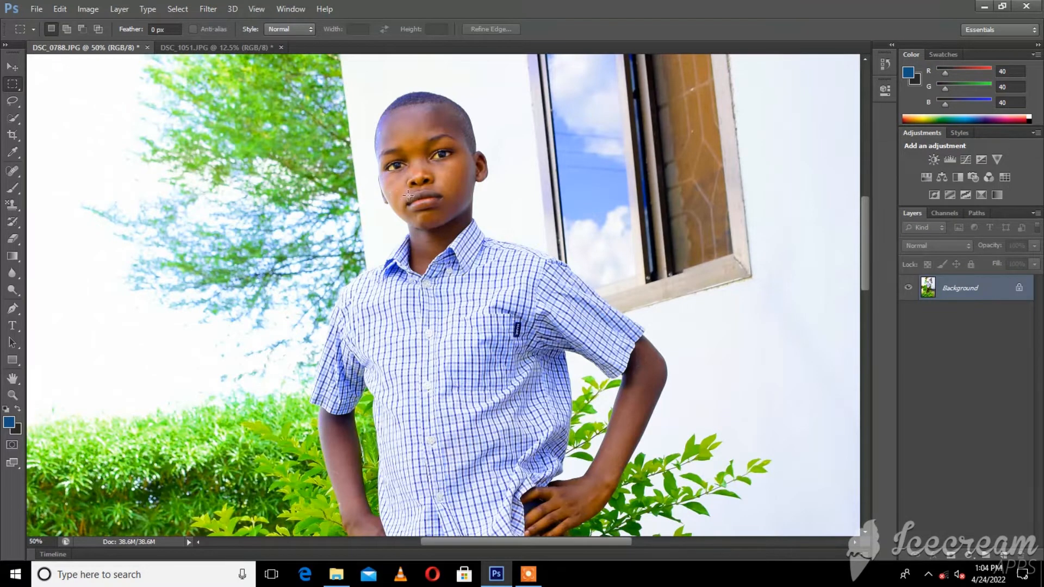
scroll(430, 195, "down", 1)
scroll(433, 199, "up", 2)
scroll(429, 190, "up", 5)
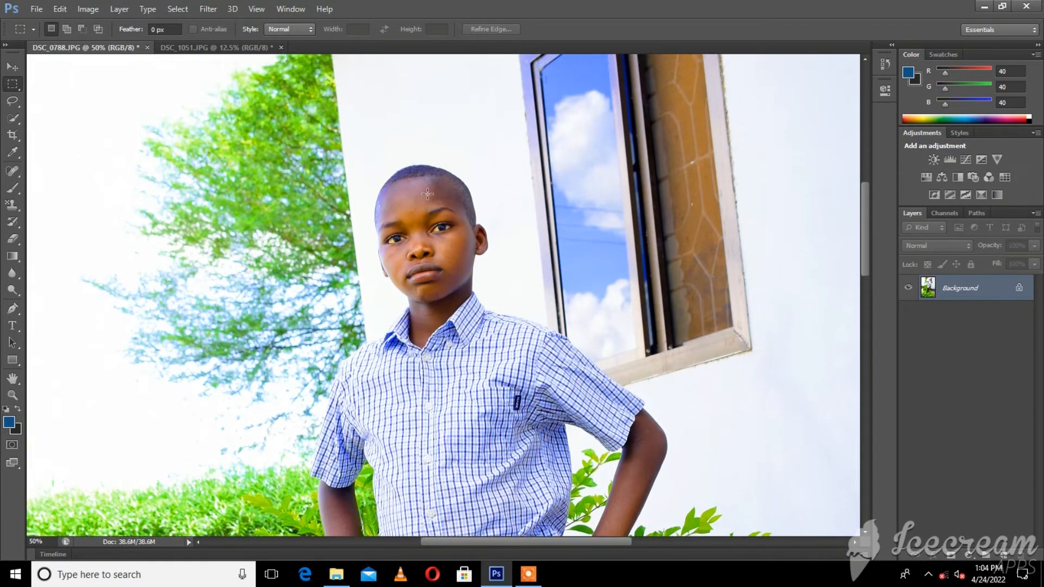
scroll(435, 185, "down", 3)
scroll(435, 185, "down", 4)
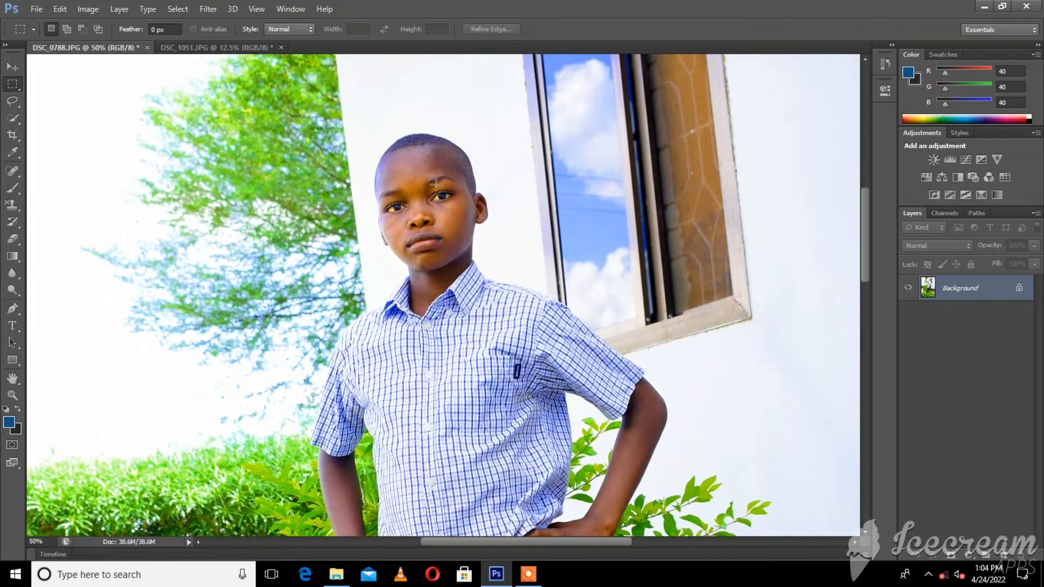
scroll(435, 184, "up", 3)
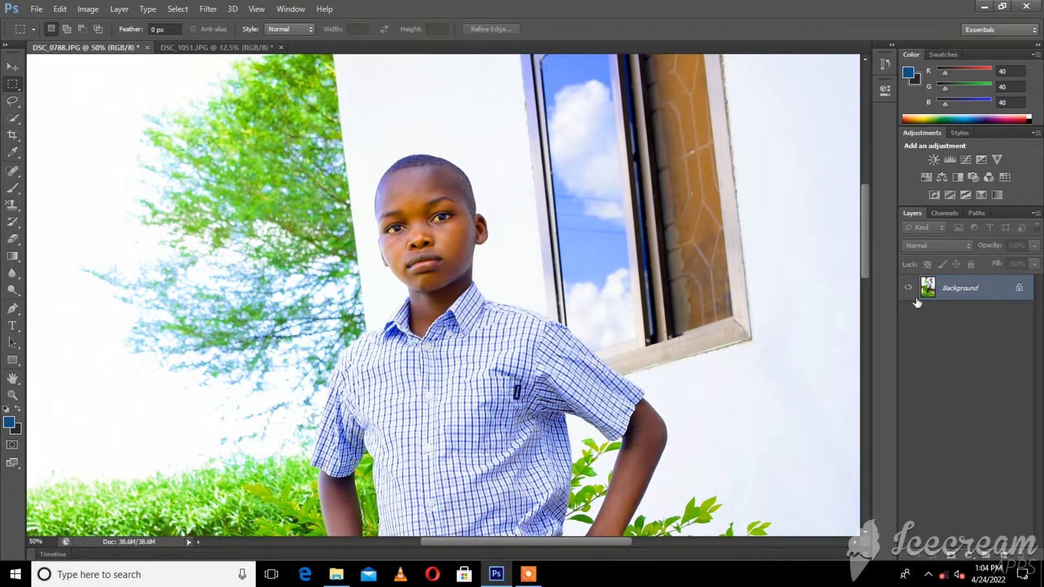
Step: Convert the locked Background into a regular layer, and toggle its visibility off and back on
double_click(1018, 291)
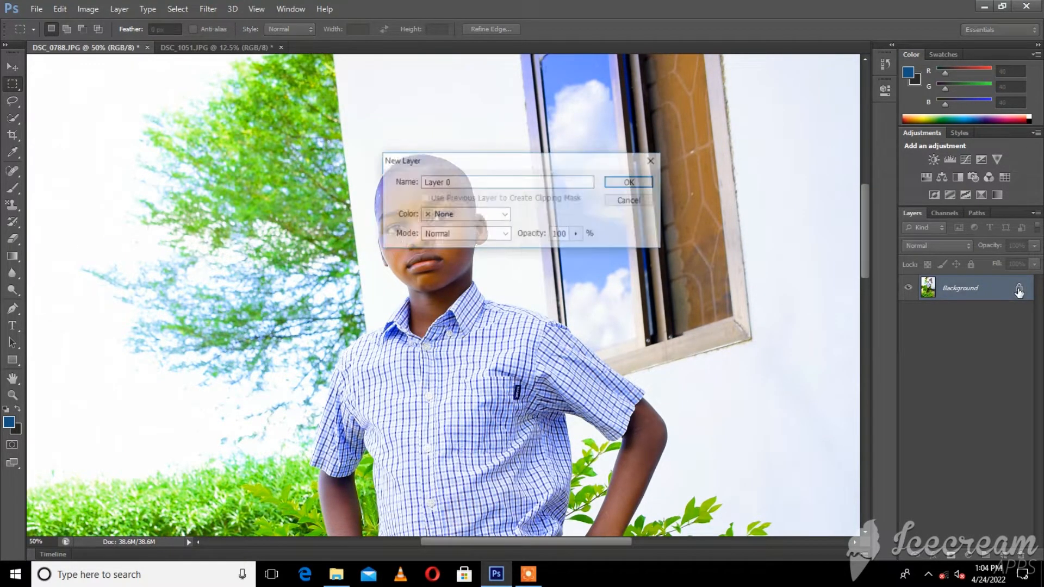
left_click(626, 181)
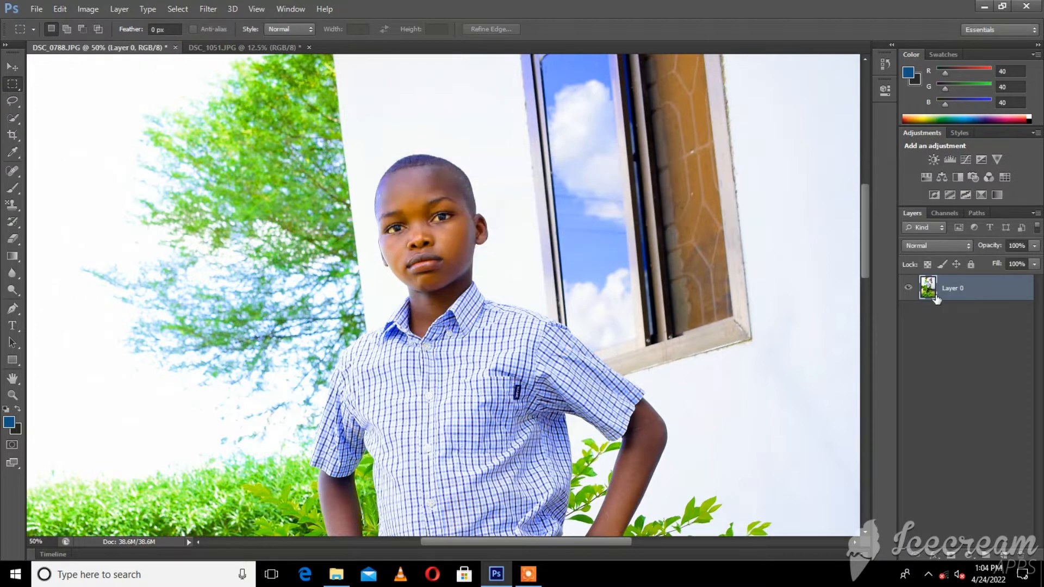
left_click(909, 289)
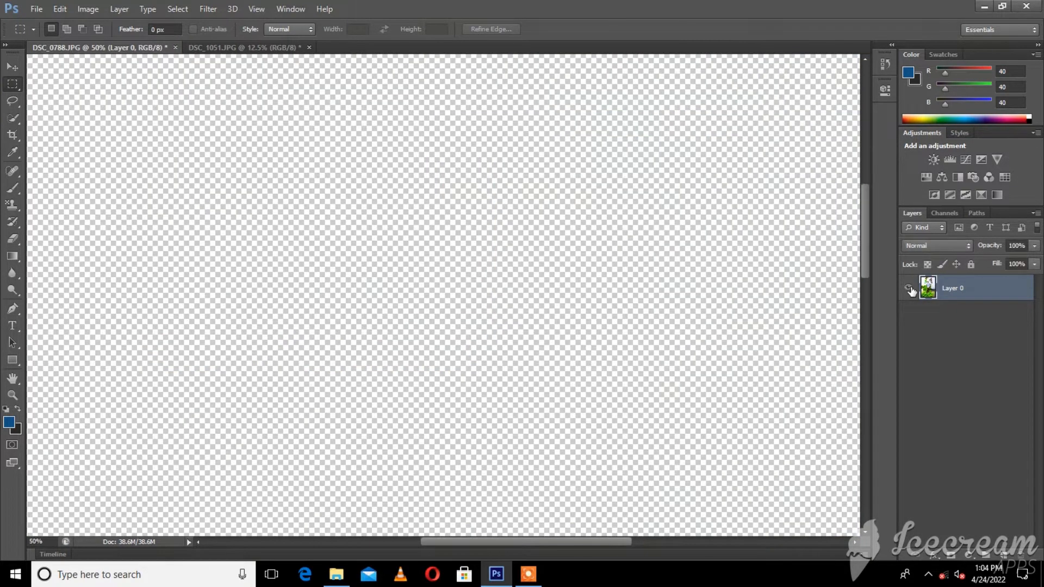
left_click(909, 288)
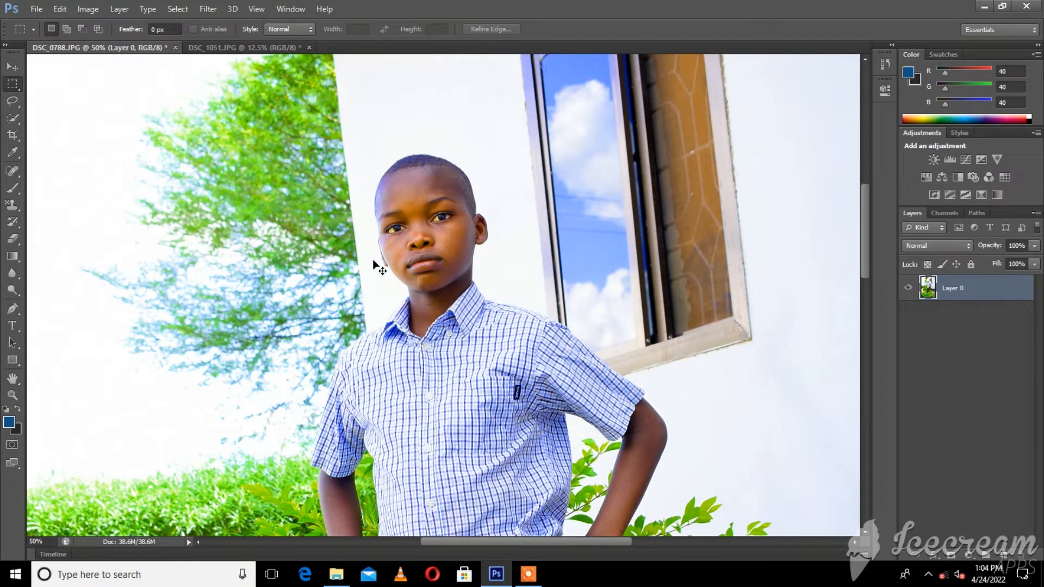
Step: Review the edited photo at 25% zoom, from the subject's head down to the foreground plants
key("ctrl+minus")
key("ctrl+minus")
scroll(412, 285, "down", 5)
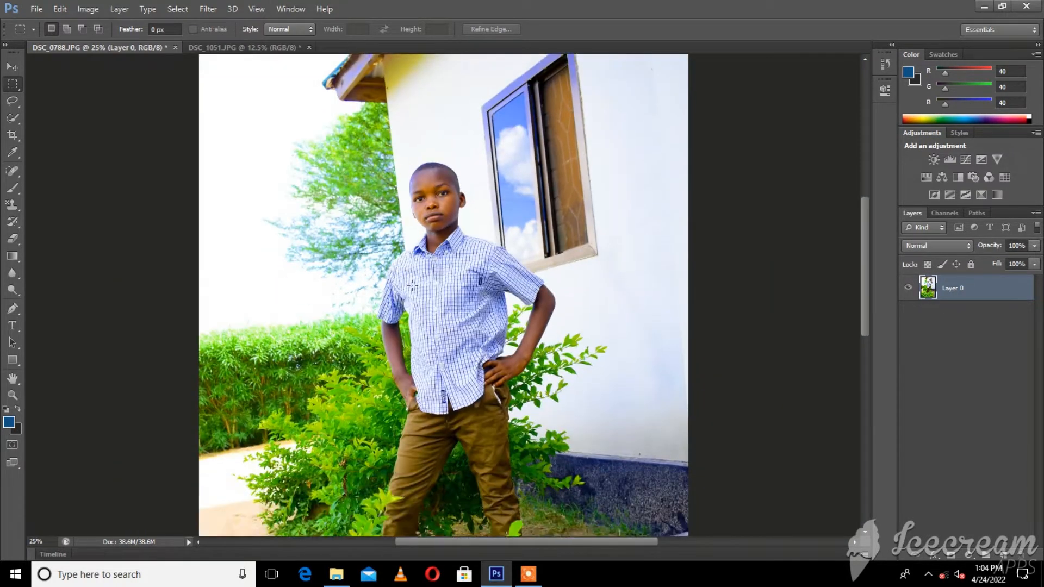
scroll(411, 303, "down", 2)
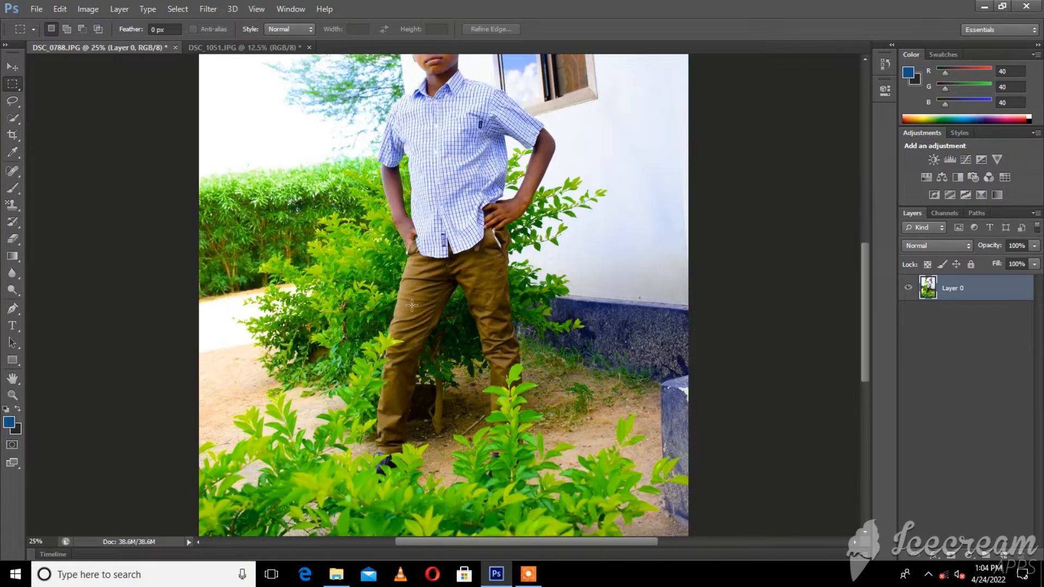
scroll(402, 302, "up", 4)
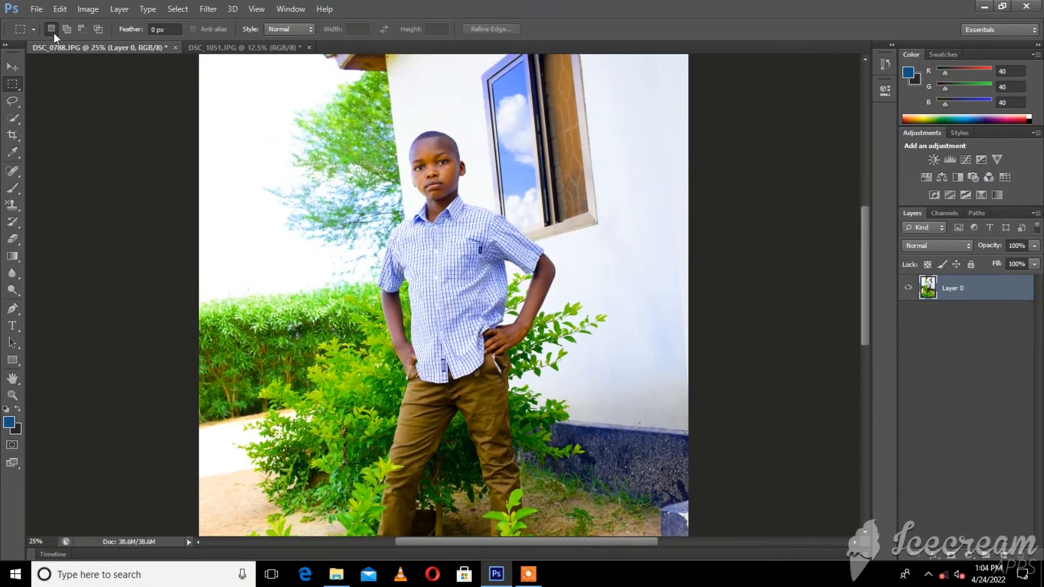
scroll(476, 245, "down", 3)
scroll(476, 244, "up", 2)
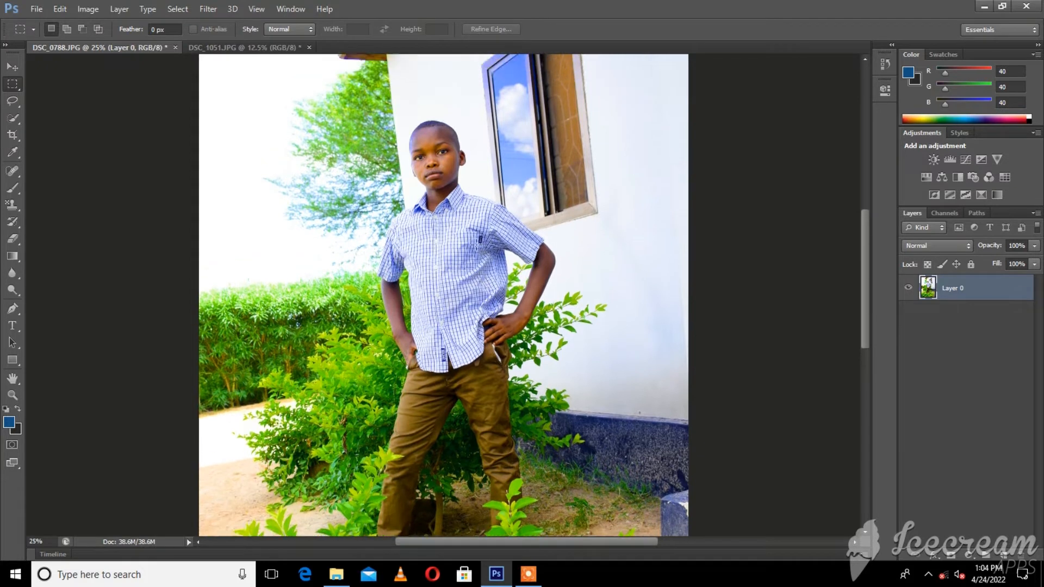
scroll(475, 235, "down", 1)
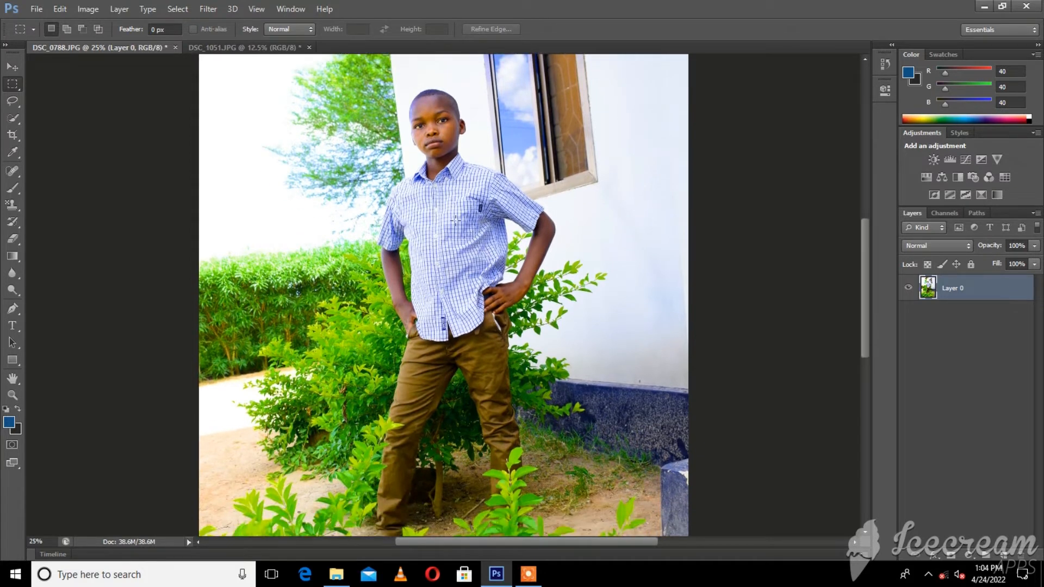
Step: Select the boy's head and the middle of his shirt with the Quick Selection tool
left_click(13, 118)
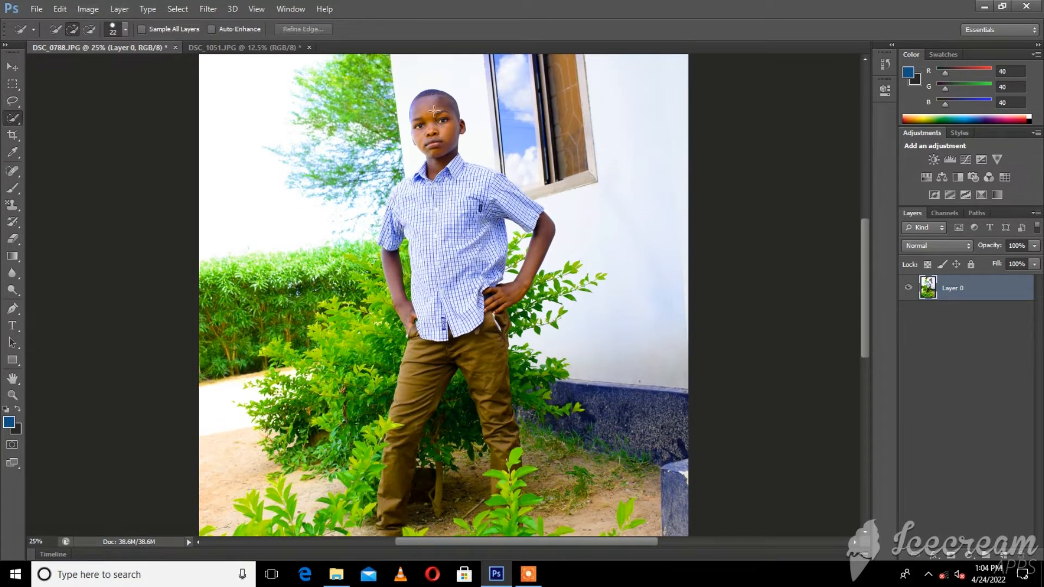
mouse_move(446, 99)
left_mouse_down()
mouse_move(443, 173)
mouse_move(473, 198)
left_mouse_up()
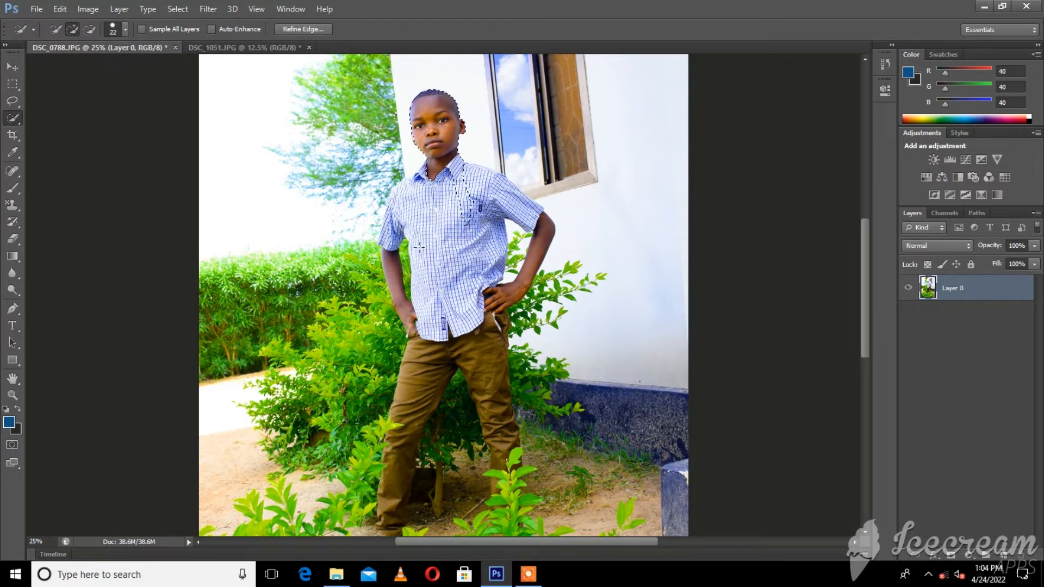
left_click_drag(422, 236, 437, 185)
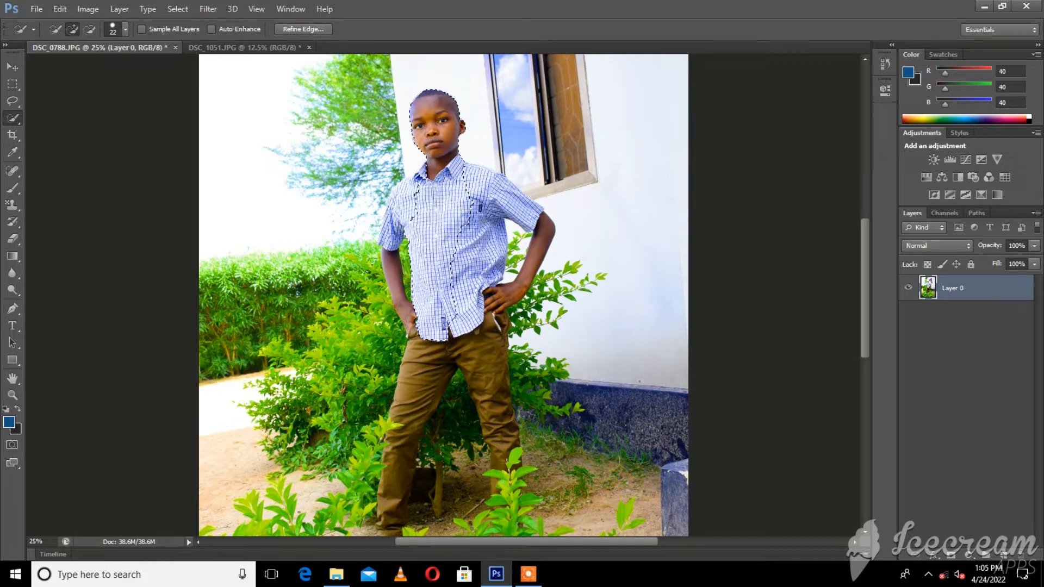
Step: Enlarge the Quick Selection brush to 65 px and extend the selection over the rest of the shirt
left_click(126, 29)
left_click(77, 68)
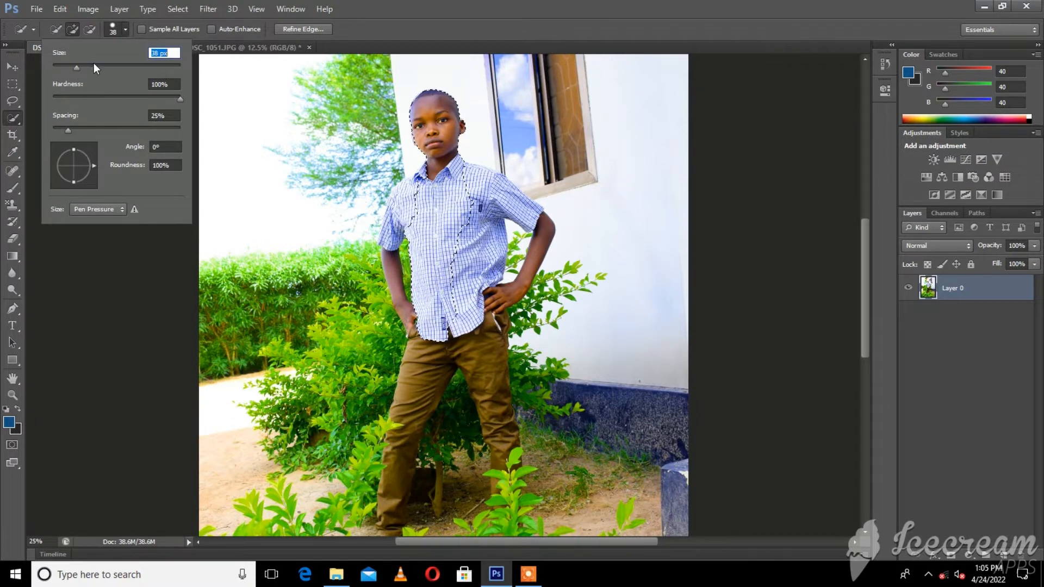
key("Return")
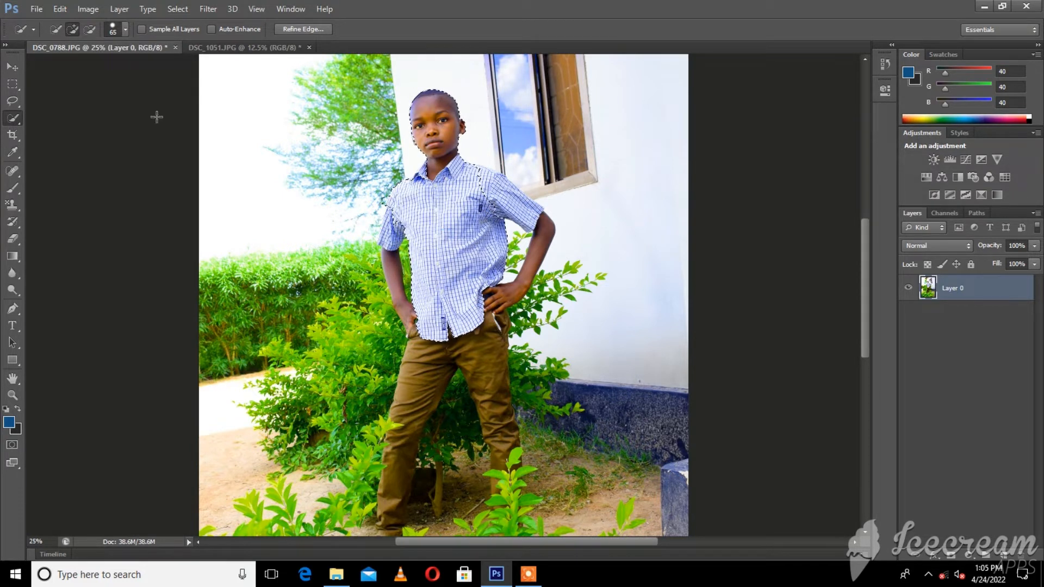
Step: Reduce the Quick Selection brush to 16 px and add the boy's arms to the selection
left_click(126, 30)
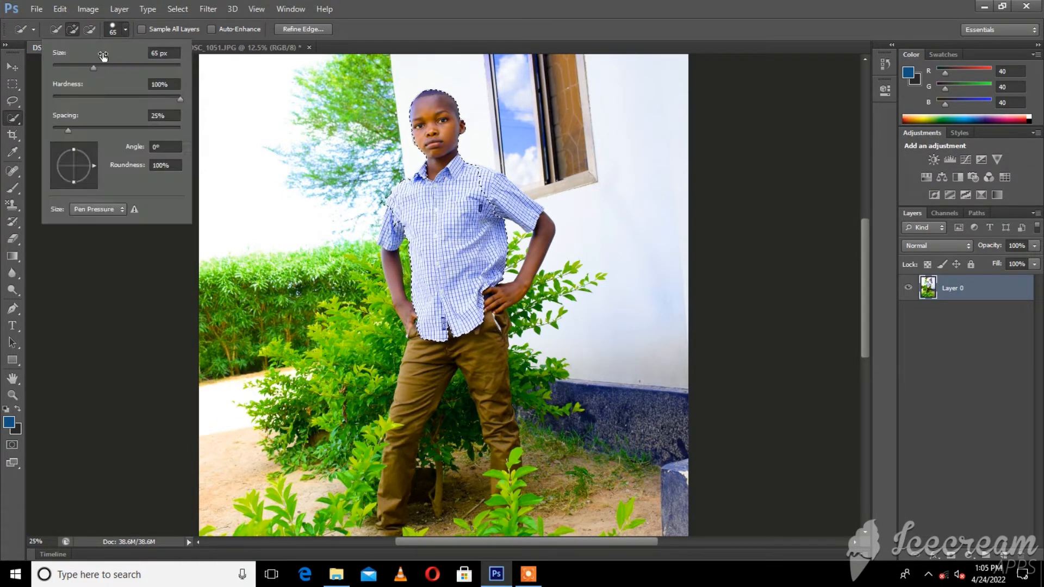
left_click_drag(67, 61, 63, 61)
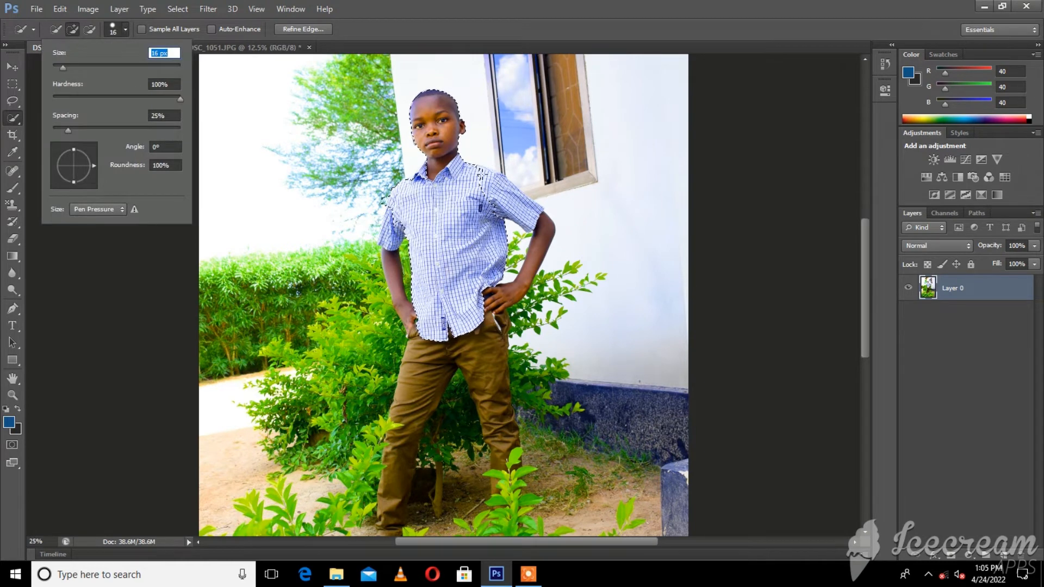
left_click(515, 194)
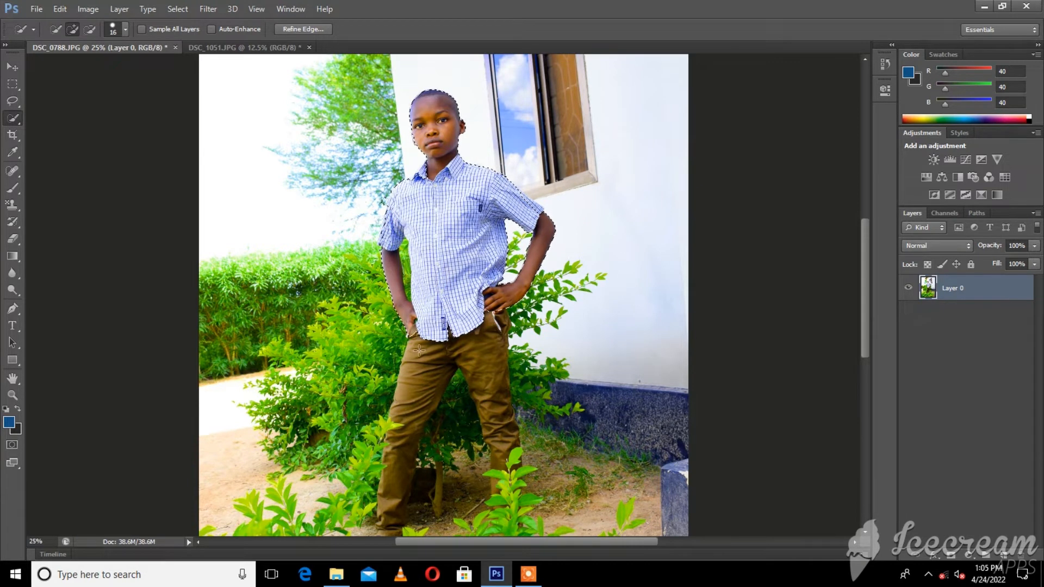
Step: Extend the selection down over both legs of the brown trousers to the foreground plants
mouse_move(416, 402)
left_mouse_down()
mouse_move(461, 346)
mouse_move(487, 391)
mouse_move(494, 383)
mouse_move(478, 362)
mouse_move(497, 344)
left_mouse_up()
scroll(478, 370, "down", 3)
mouse_move(439, 266)
left_mouse_down()
mouse_move(433, 359)
mouse_move(396, 380)
mouse_move(388, 400)
left_mouse_up()
mouse_move(390, 296)
left_mouse_down()
mouse_move(439, 408)
mouse_move(382, 444)
mouse_move(394, 416)
left_mouse_up()
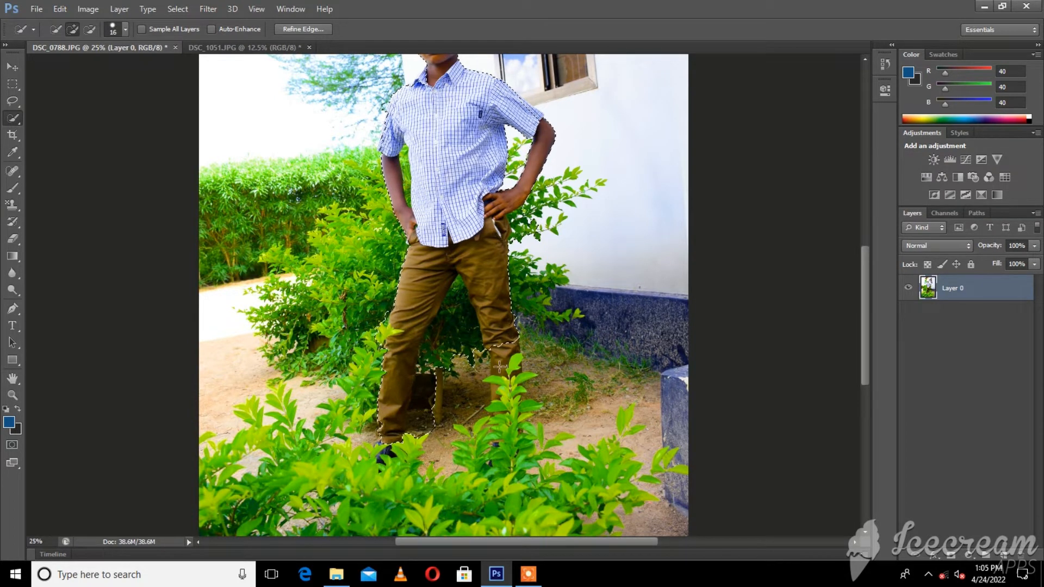
left_click_drag(498, 297, 497, 321)
left_click(494, 397)
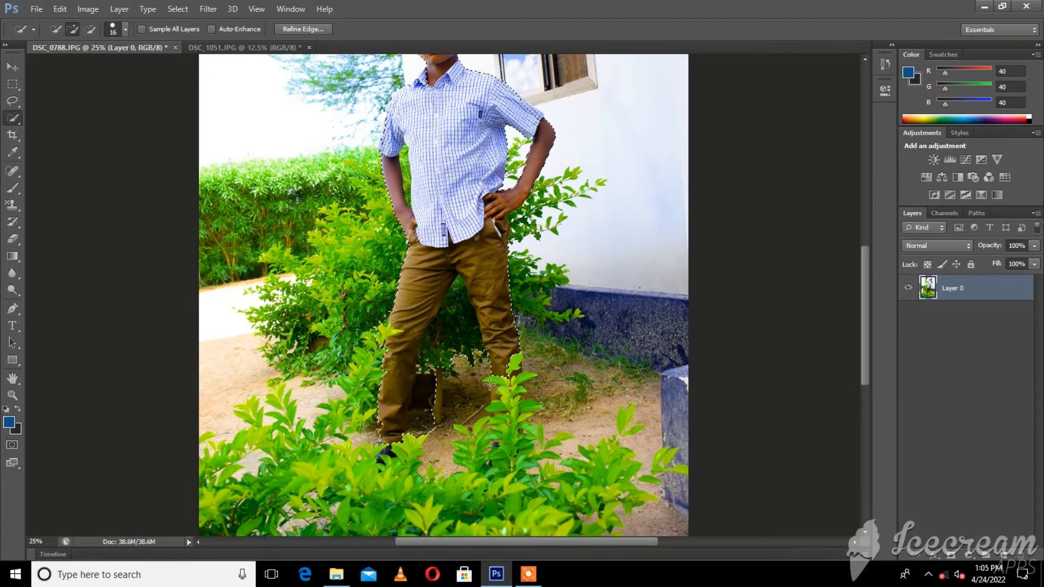
Step: Invert the selection so it covers the background around the boy
scroll(433, 319, "up", 3)
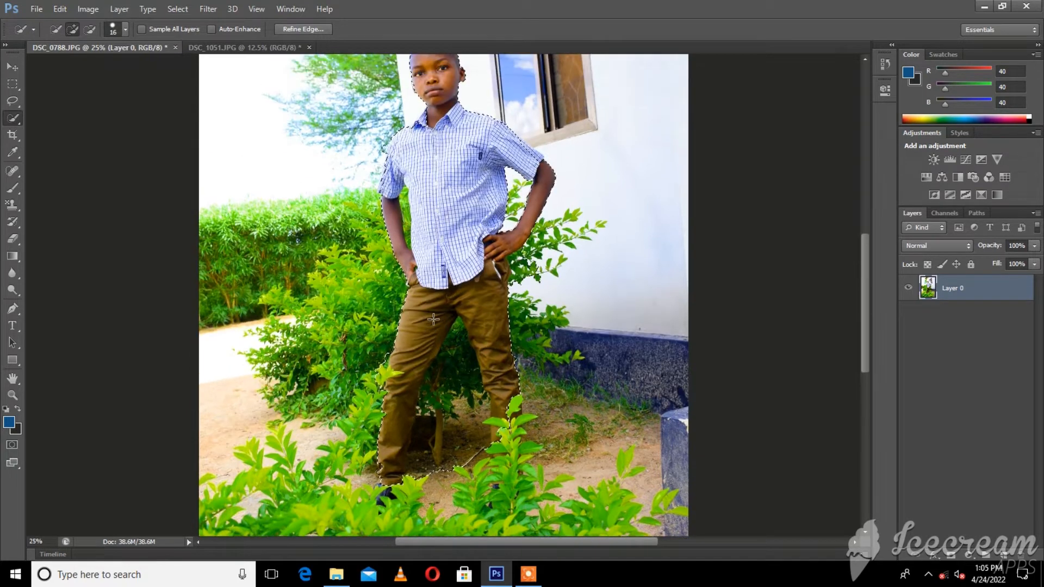
scroll(434, 320, "up", 1)
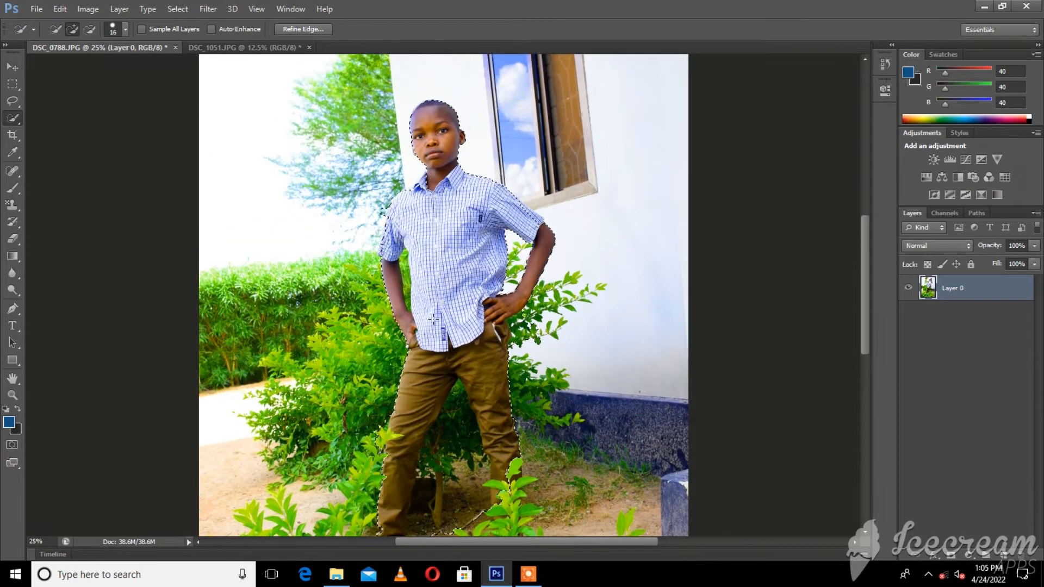
right_click(440, 240)
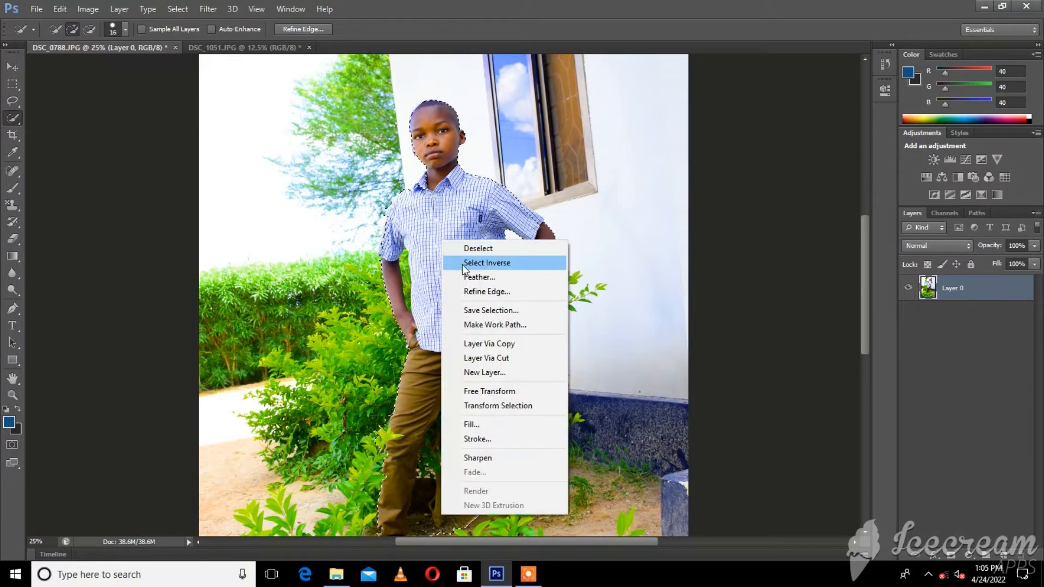
left_click(462, 264)
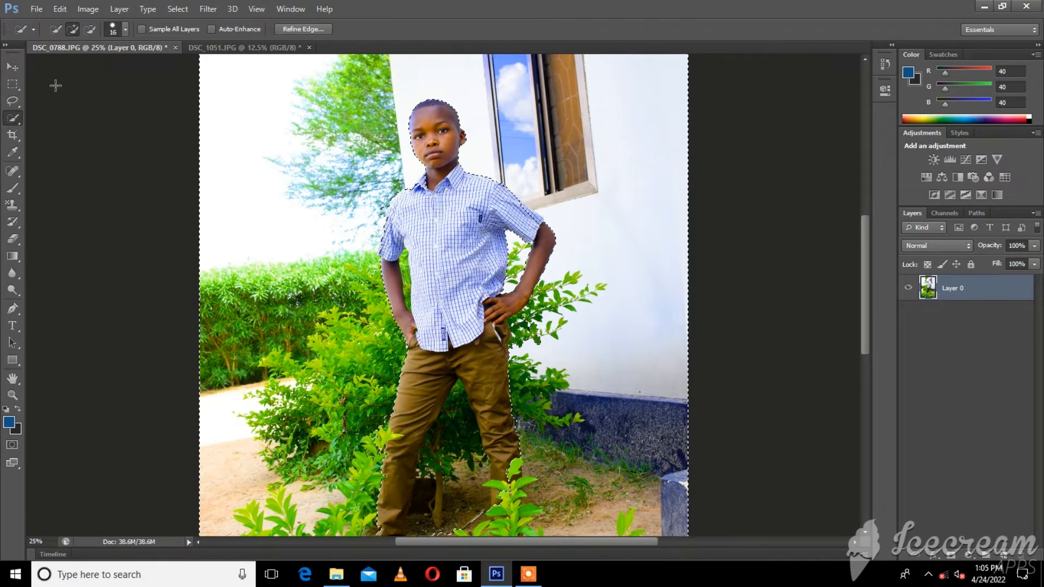
Step: Try a Gaussian Blur on the selected background with radii of 635.3 and 6.1 pixels, and cancel the filter
left_click(211, 13)
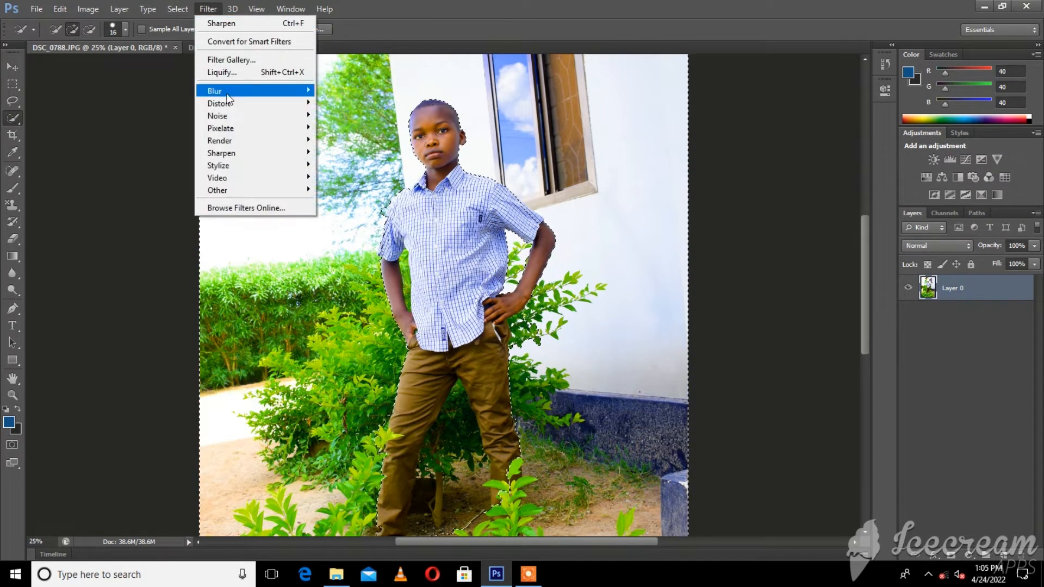
mouse_move(228, 103)
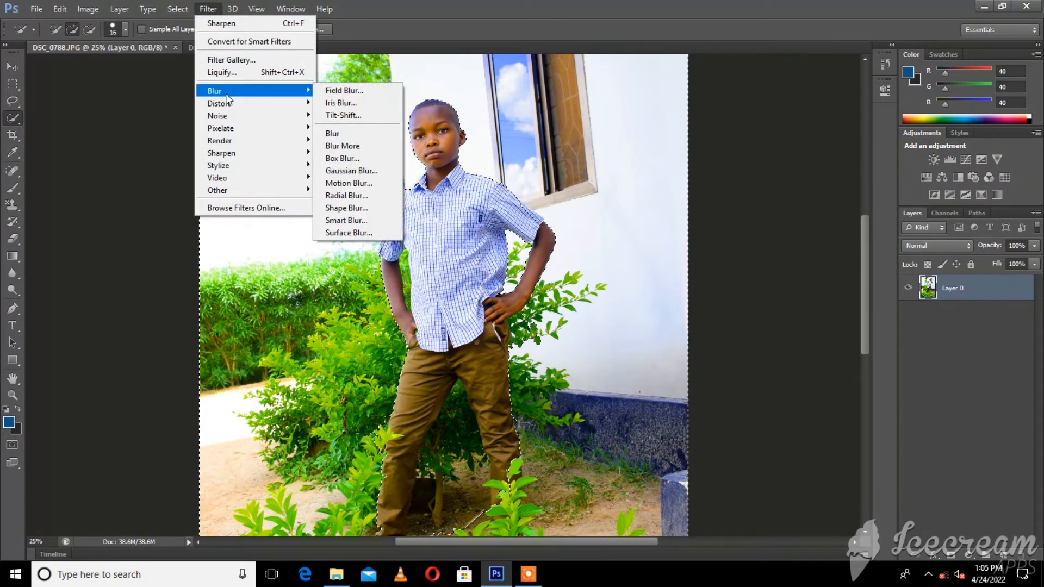
left_click(183, 90)
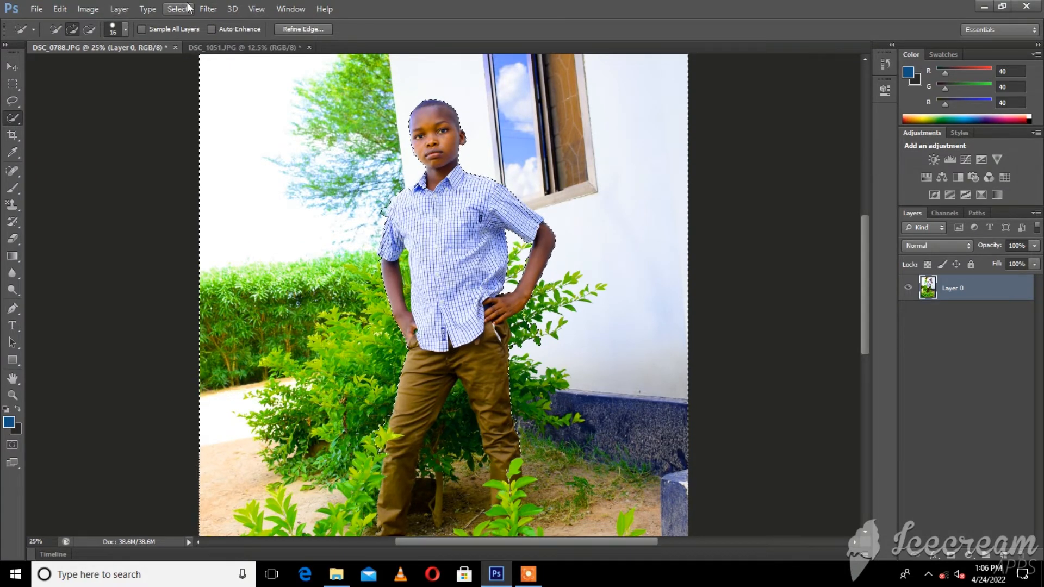
left_click(211, 8)
mouse_move(217, 93)
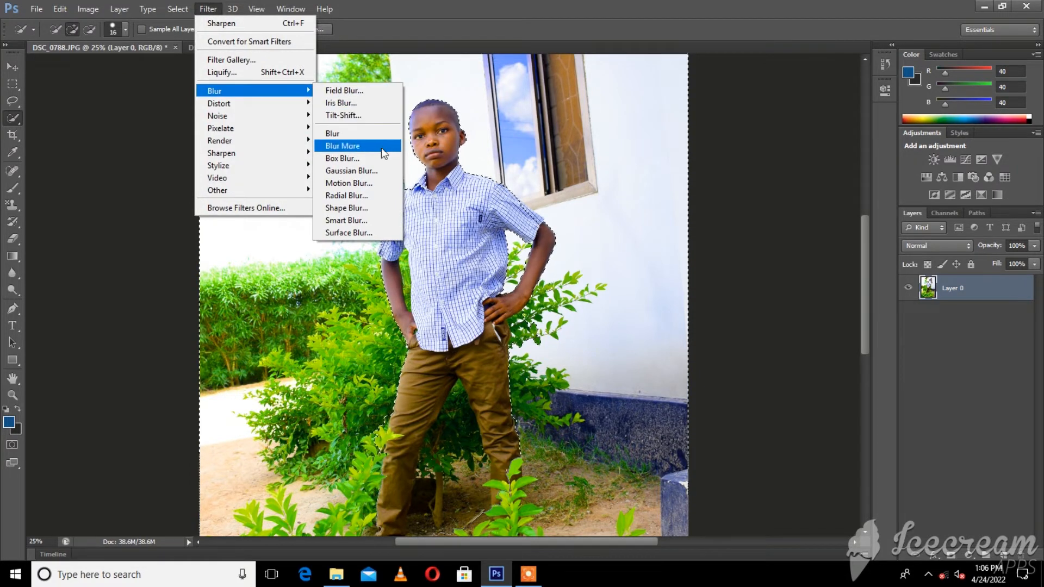
left_click(380, 171)
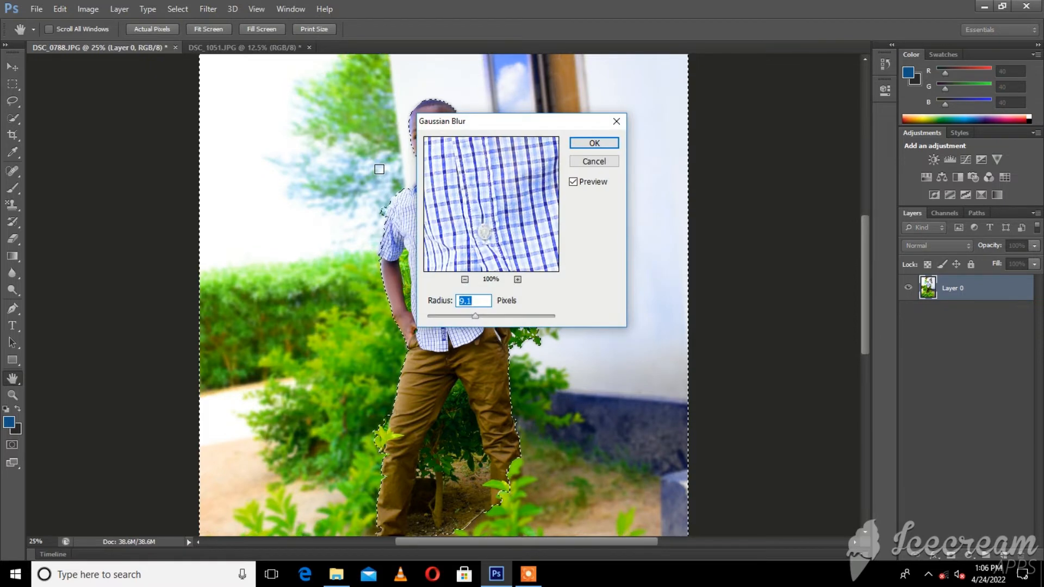
left_click_drag(503, 123, 804, 129)
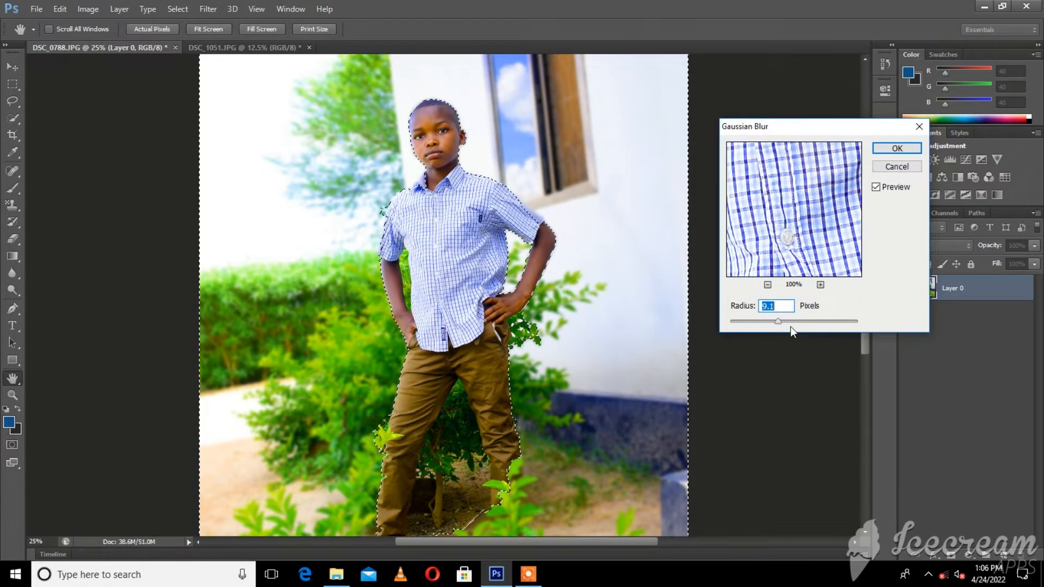
left_click_drag(777, 321, 845, 333)
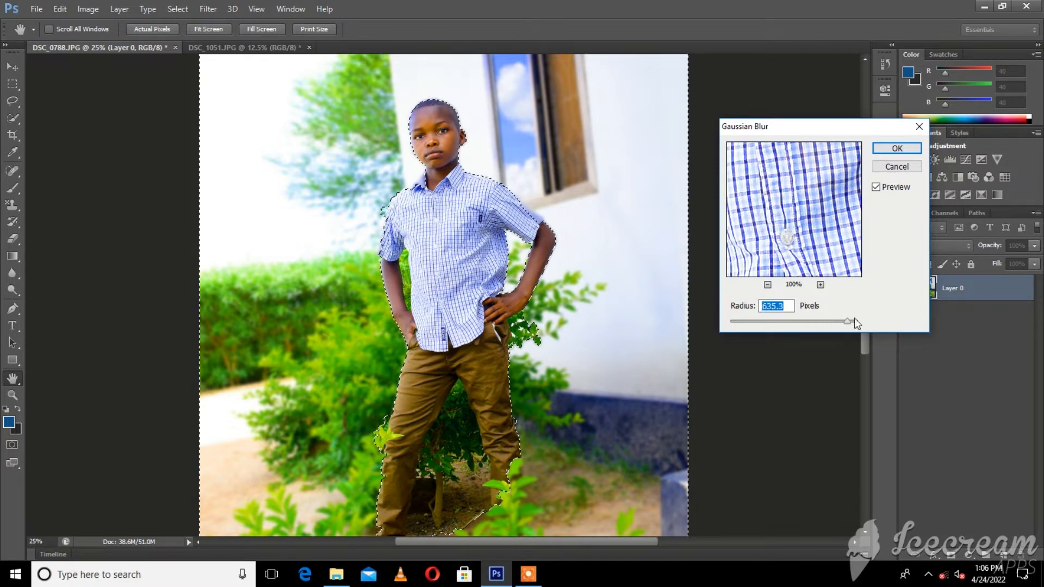
left_click_drag(847, 323, 763, 325)
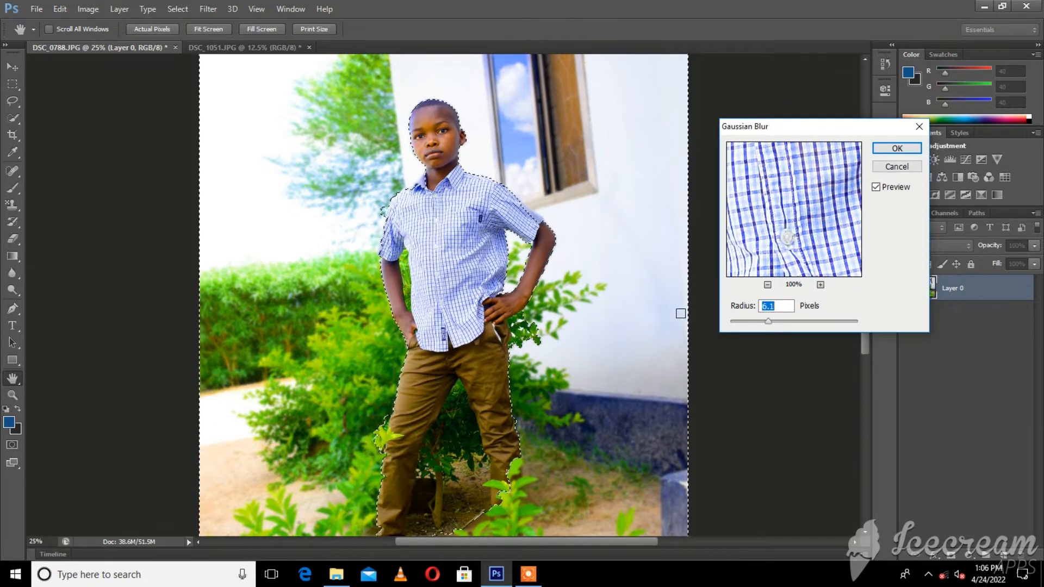
left_click(895, 166)
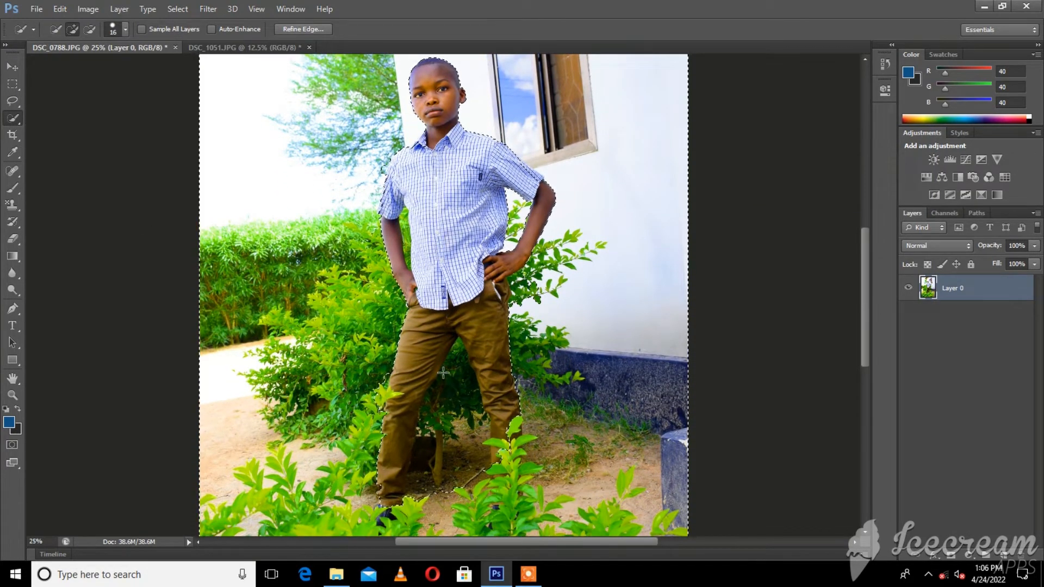
Step: Add the gap between the boy's legs to the background selection
left_click_drag(465, 363, 461, 479)
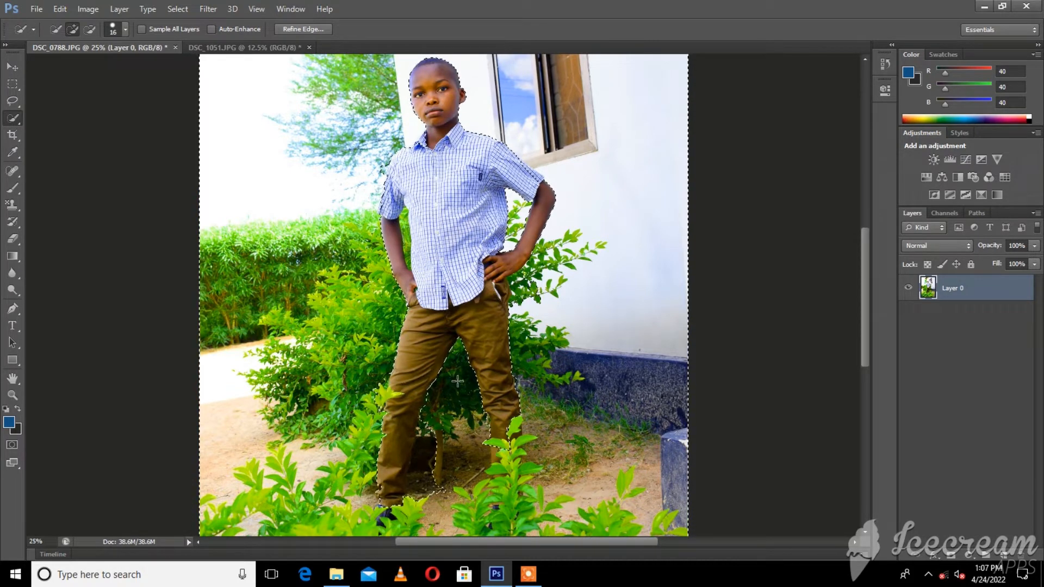
key("ctrl+z")
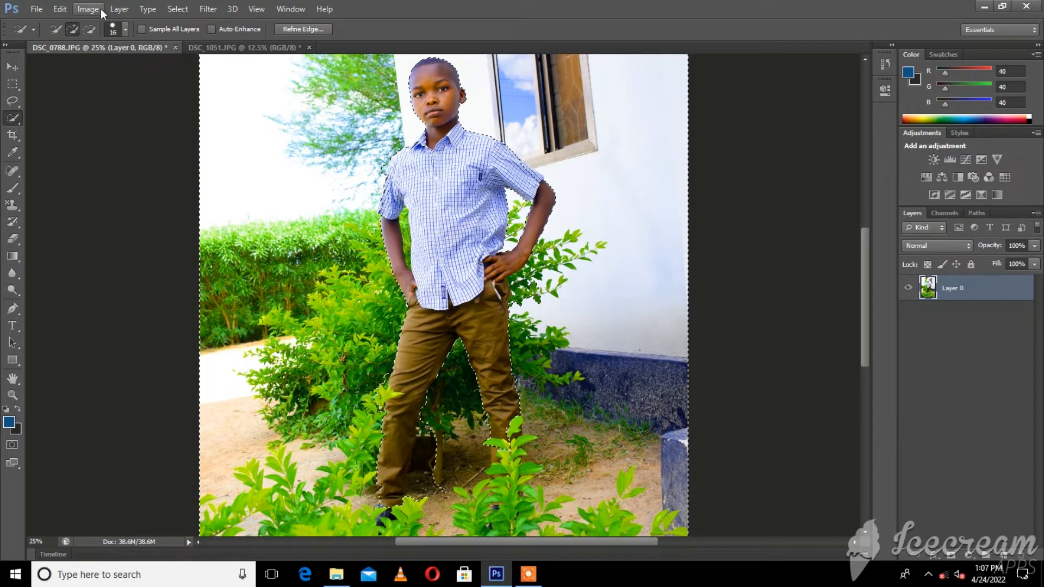
Step: Preview a Gaussian Blur with a 9.1-pixel radius on the corrected background selection, and dismiss it without applying
left_click(214, 13)
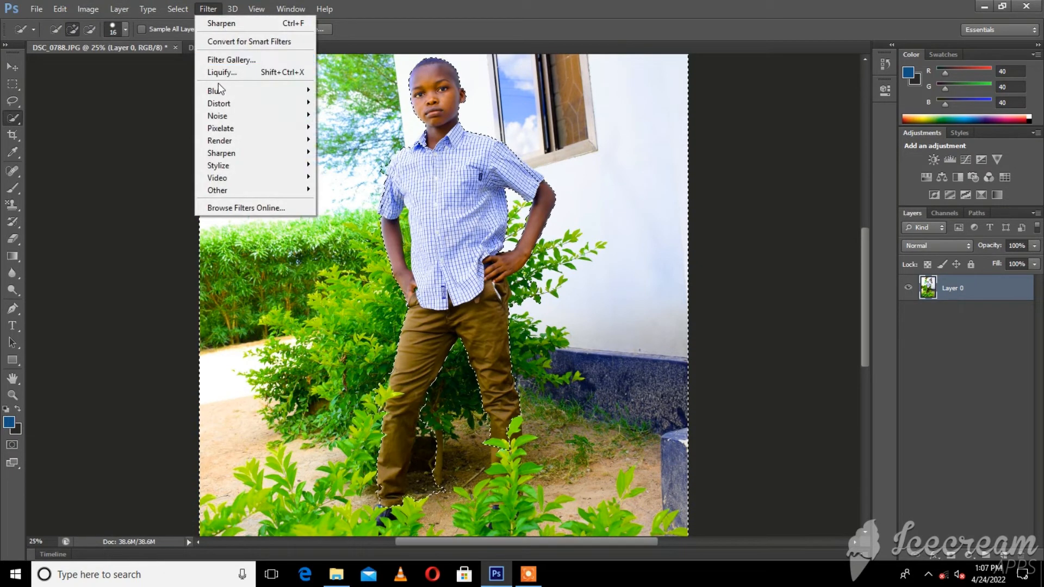
mouse_move(220, 91)
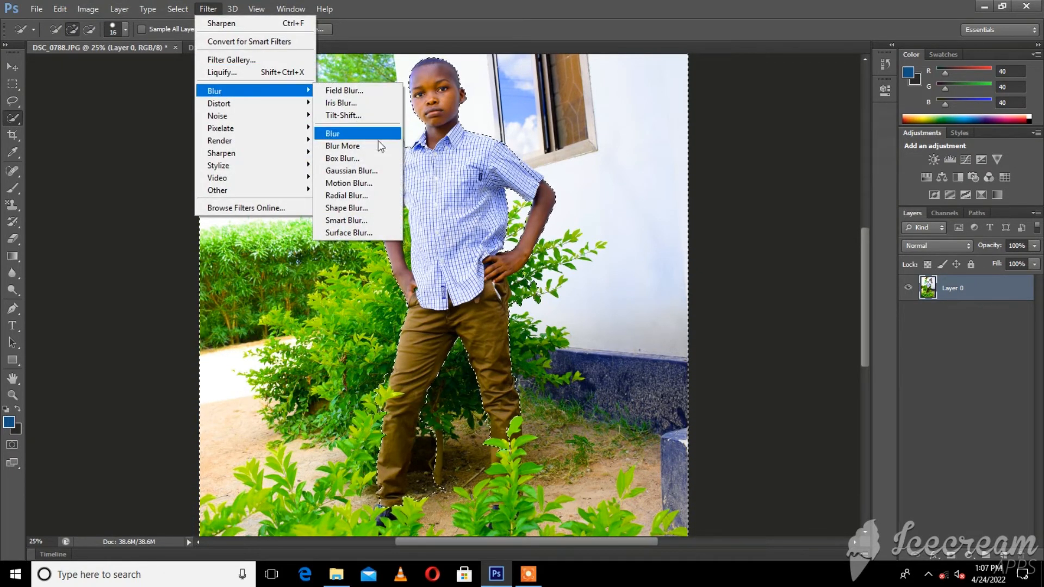
left_click(375, 170)
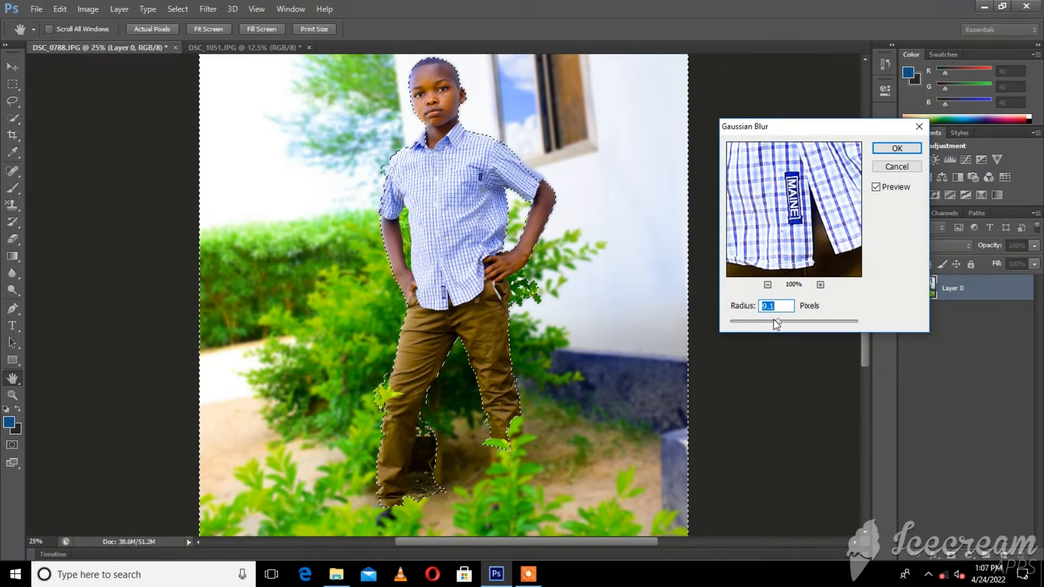
left_click(896, 166)
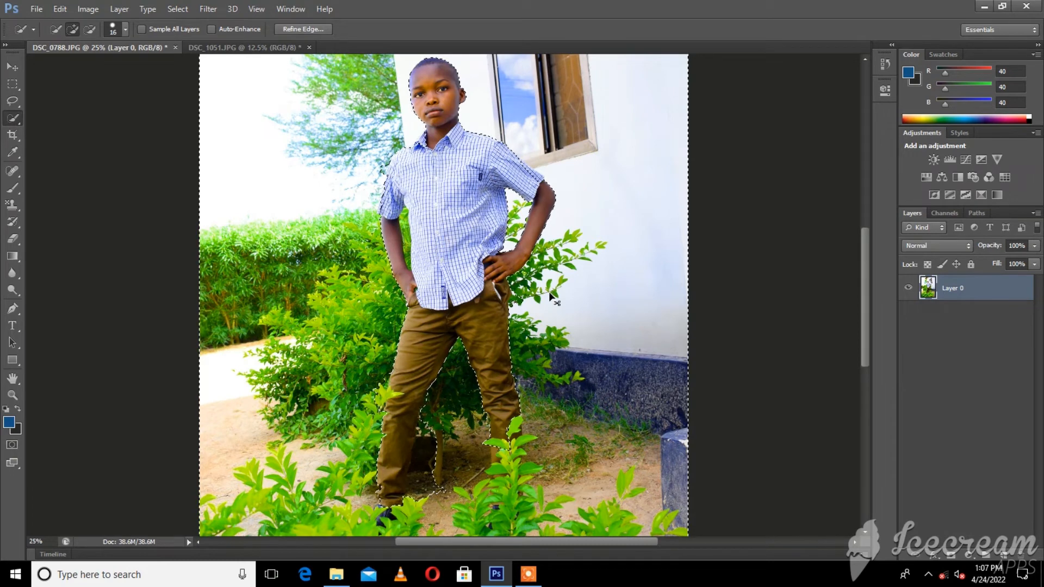
Step: Invert the selection back to the boy and brush over the shirt's edge beside his bent arm to refine it
key("ctrl+plus")
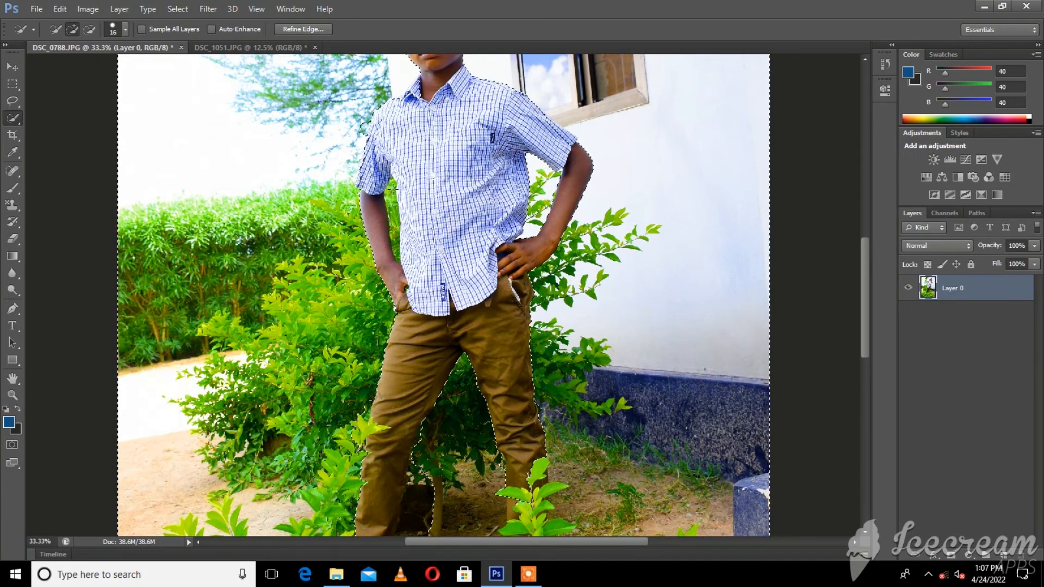
mouse_move(392, 208)
left_mouse_down()
mouse_move(399, 238)
mouse_move(403, 193)
left_mouse_up()
right_click(430, 190)
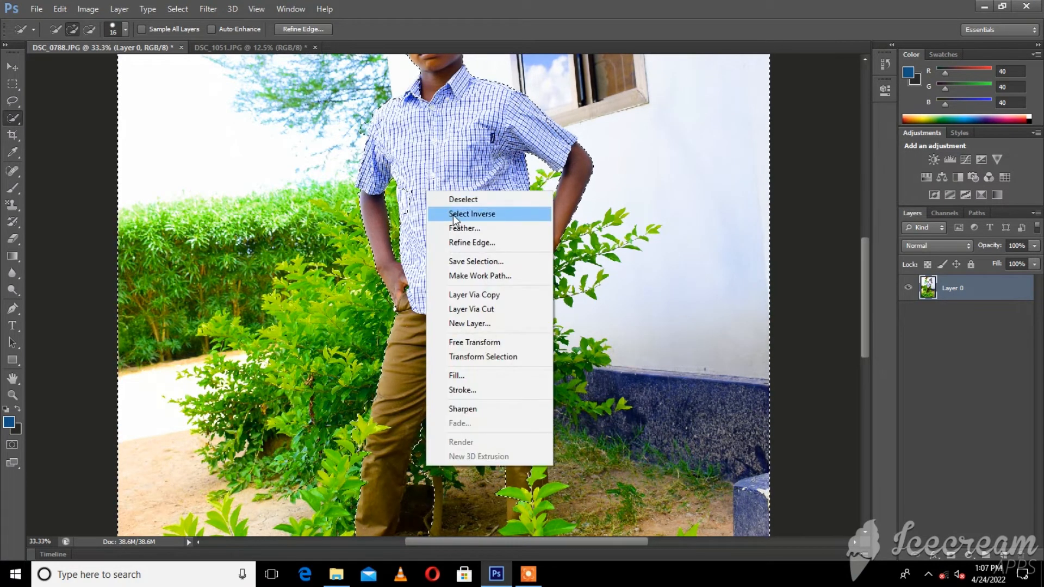
left_click(453, 214)
left_click_drag(411, 206, 407, 217)
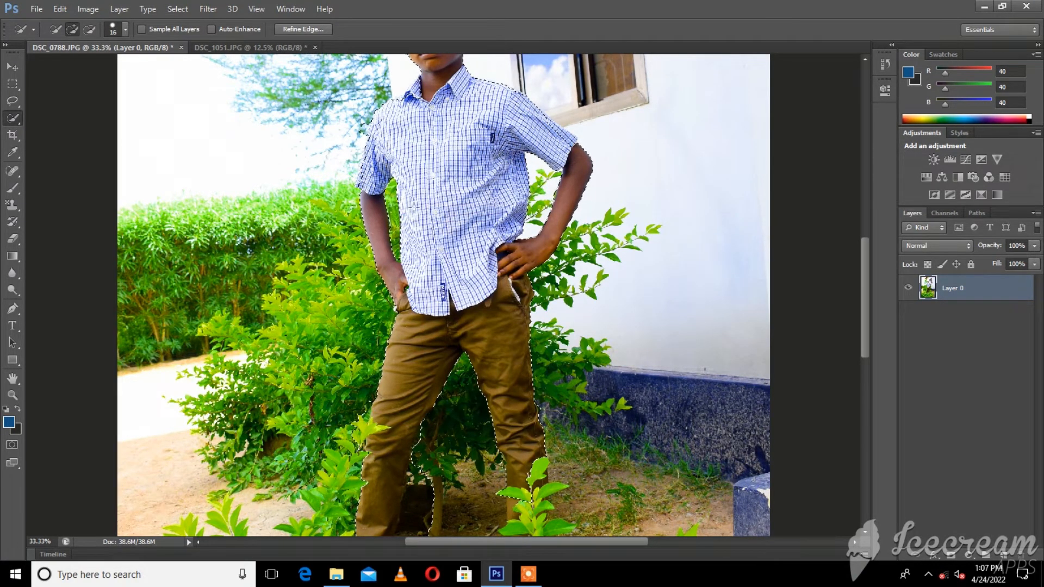
Step: Switch the selection to the background and back to the boy by inverting it twice
scroll(449, 206, "up", 3)
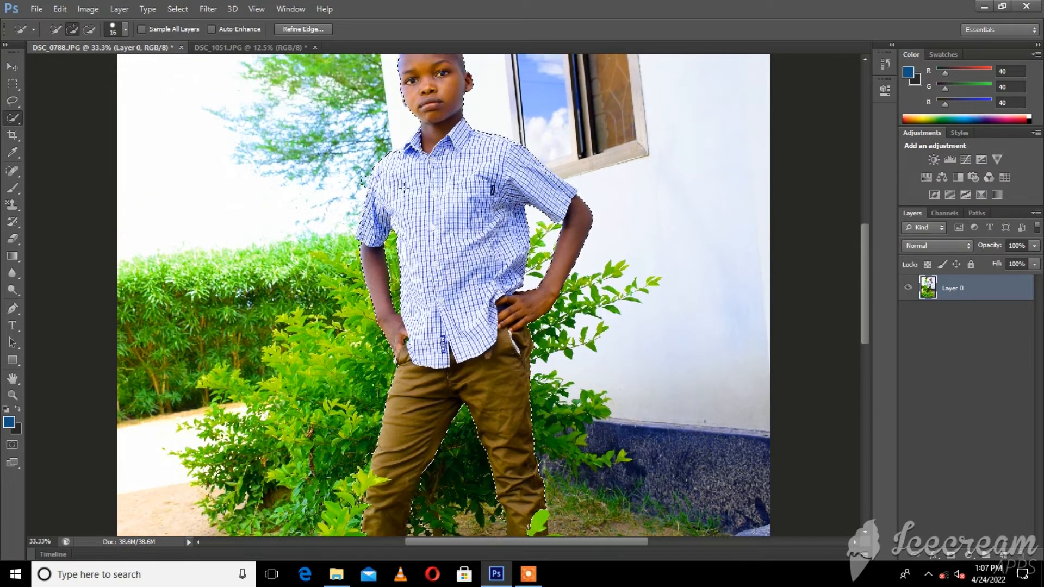
right_click(444, 195)
left_click(481, 208)
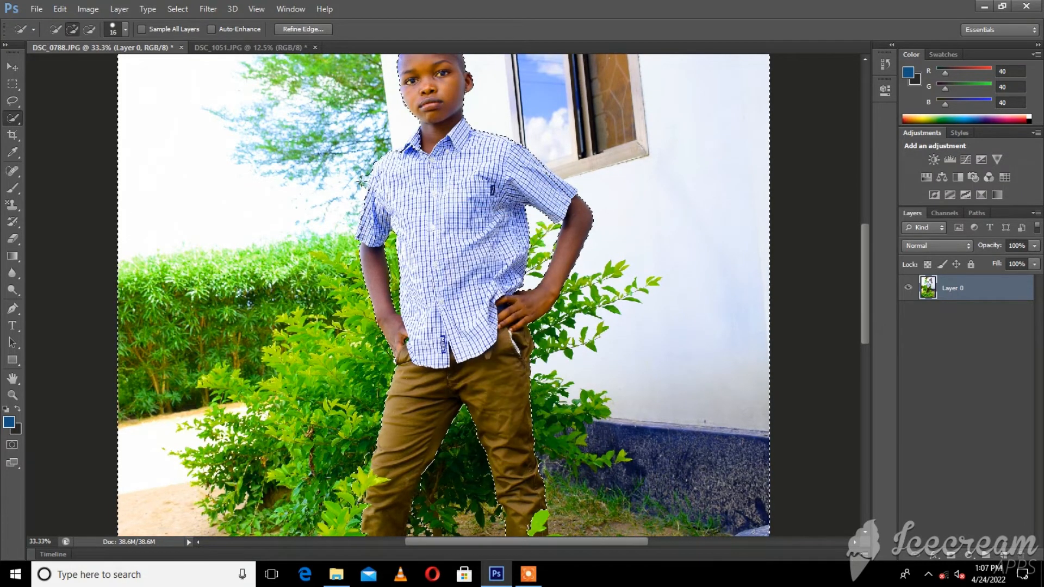
right_click(419, 206)
left_click(449, 228)
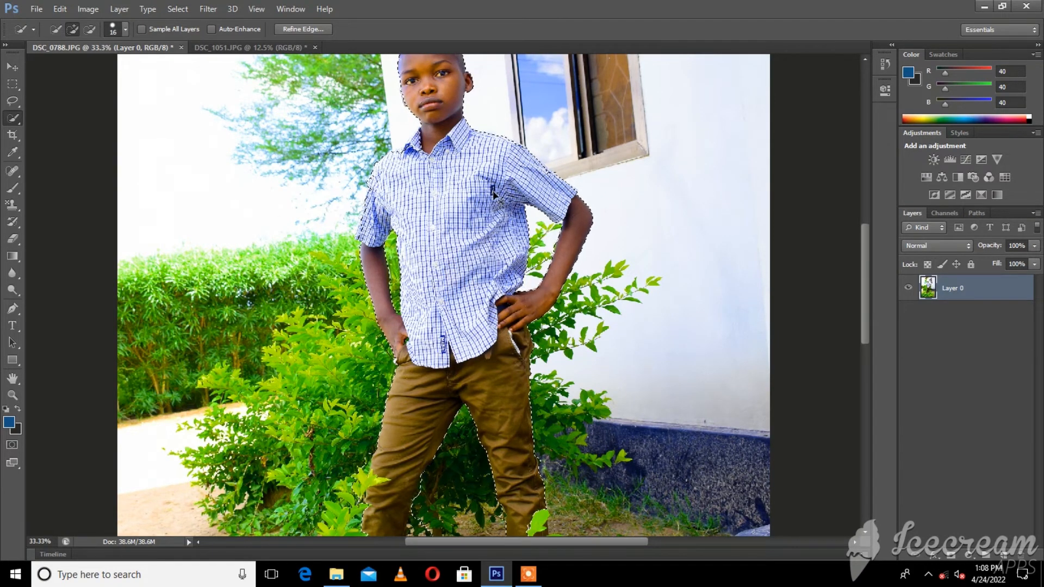
Step: Examine the selection edge around the boy's shirt, neck and face at up to 200% zoom
key("ctrl+plus")
scroll(493, 191, "up", 5)
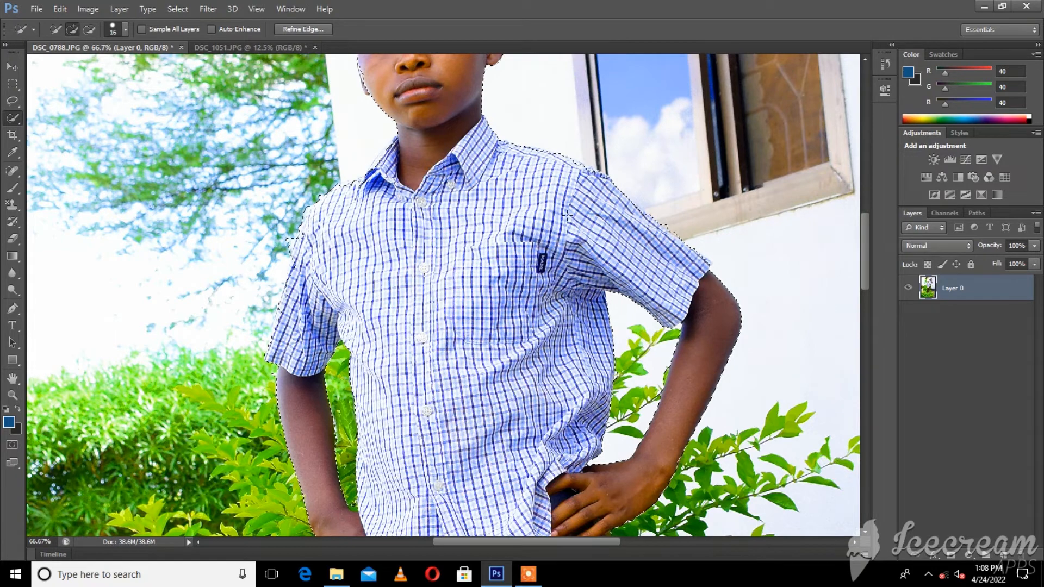
scroll(440, 164, "up", 5)
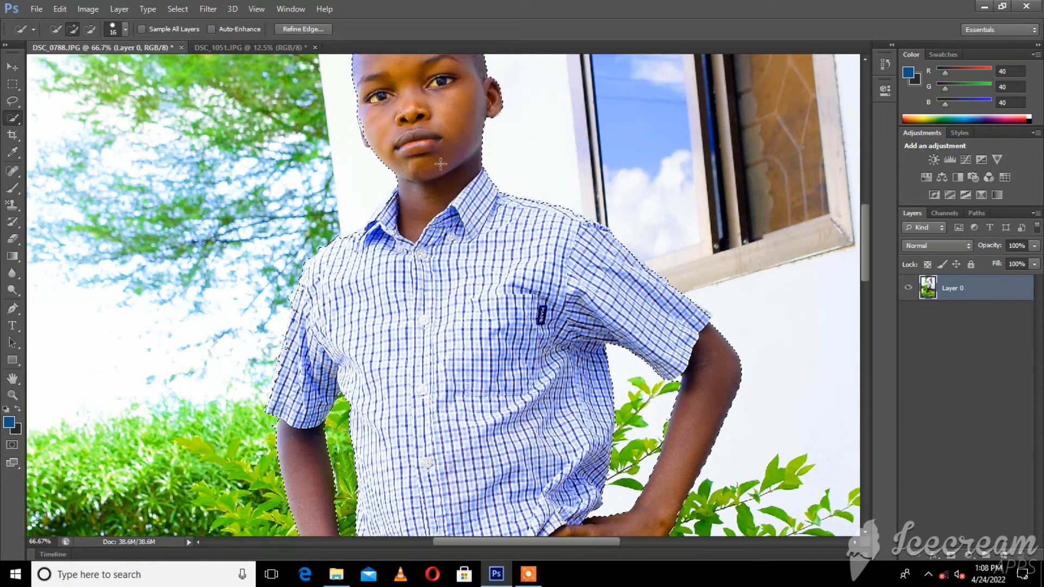
scroll(441, 164, "up", 1)
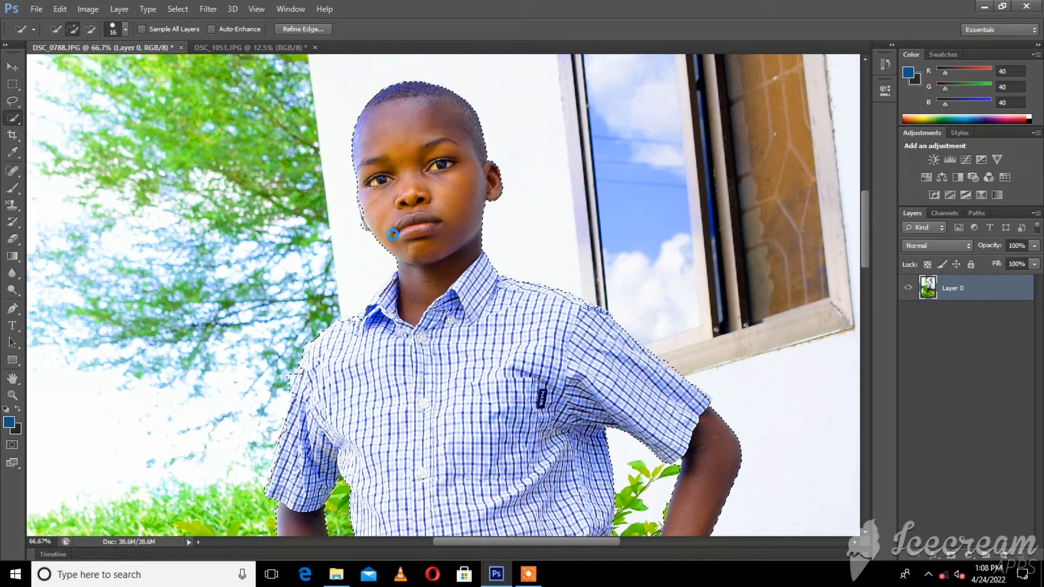
key("ctrl+plus")
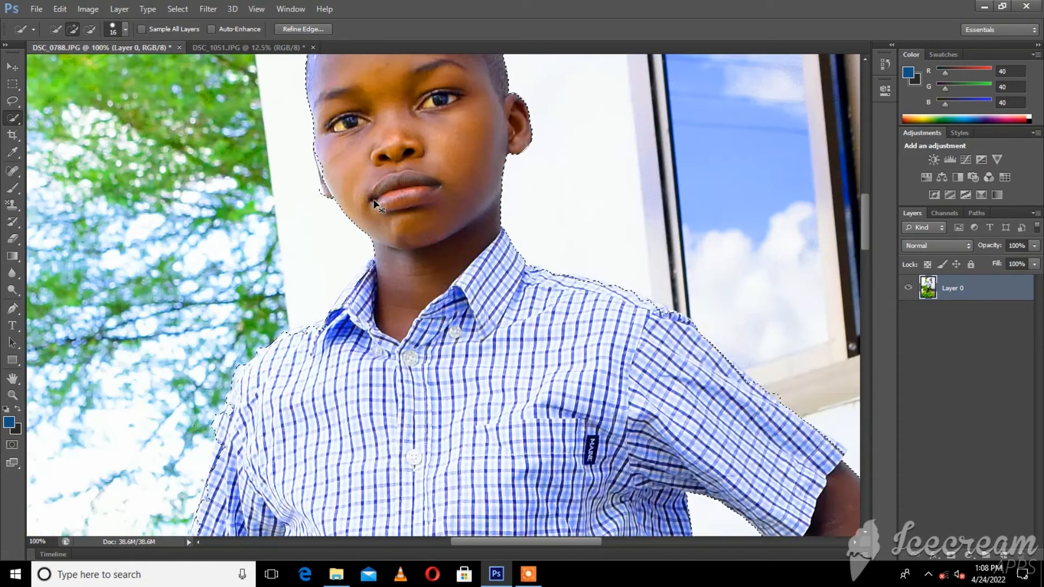
key("ctrl+plus")
scroll(220, 183, "up", 3)
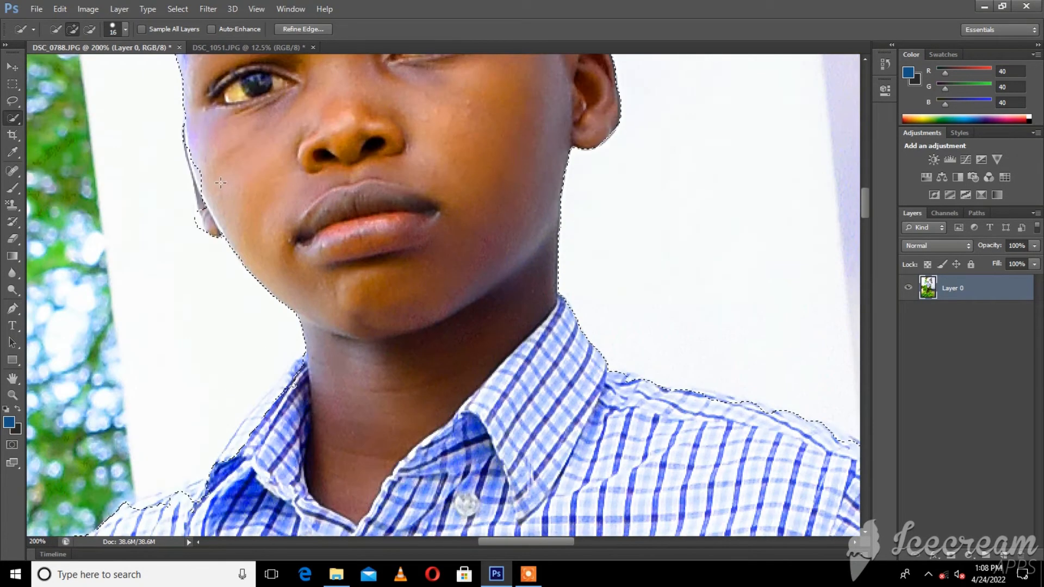
Step: Try to include the ear edge beside the boy's cheek in his selection using Select Inverse and the Quick Selection brush, and undo it
right_click(220, 185)
left_click(234, 204)
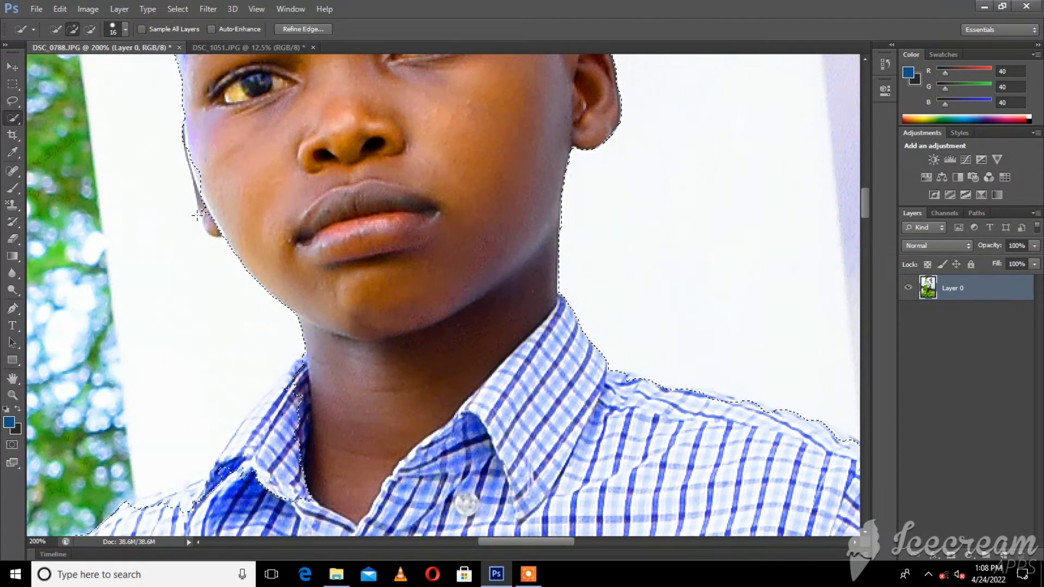
right_click(221, 195)
left_click(235, 216)
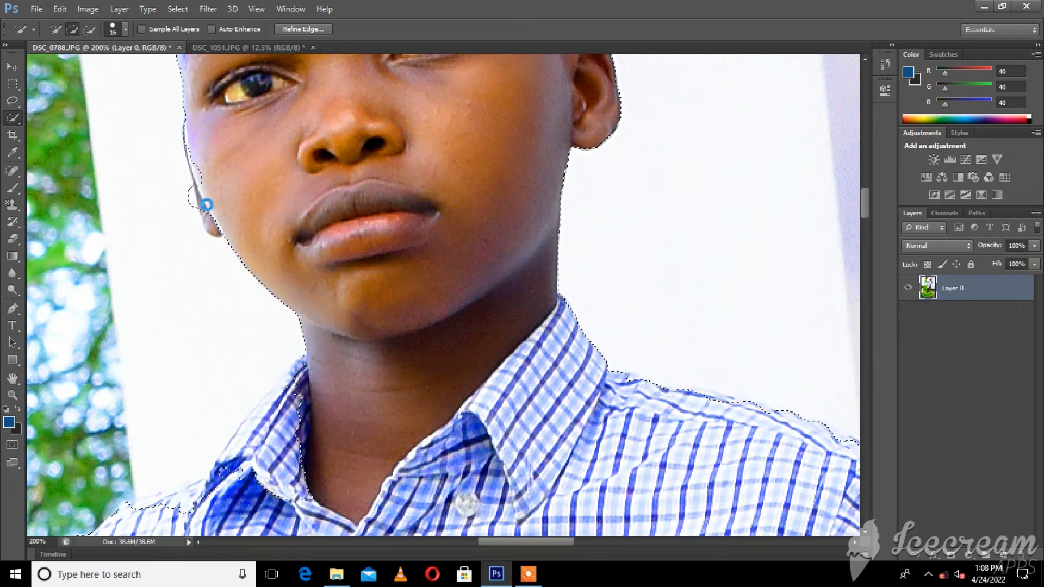
left_click_drag(209, 214, 219, 228)
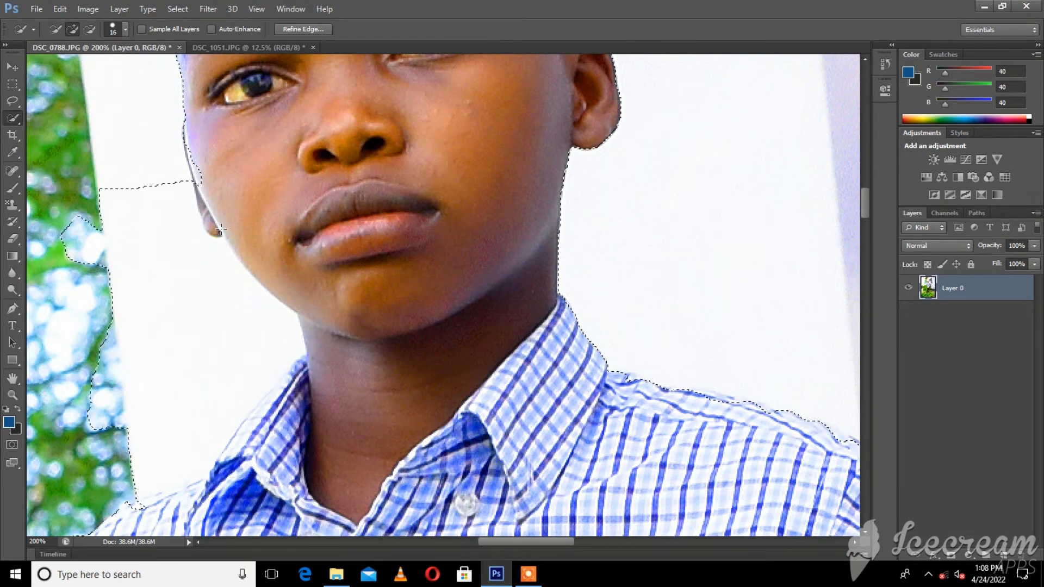
key("ctrl+z")
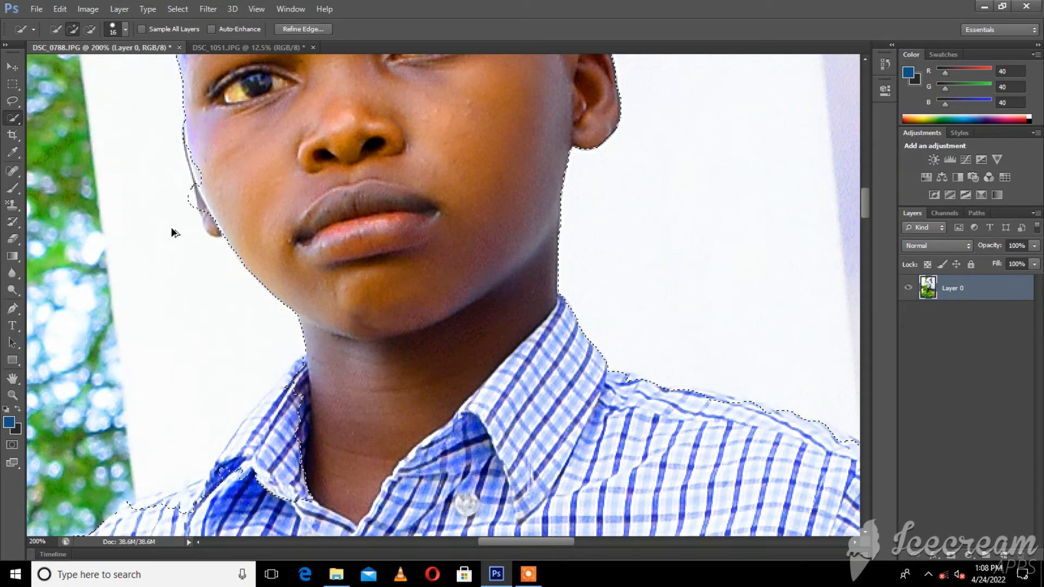
key("ctrl+alt+z")
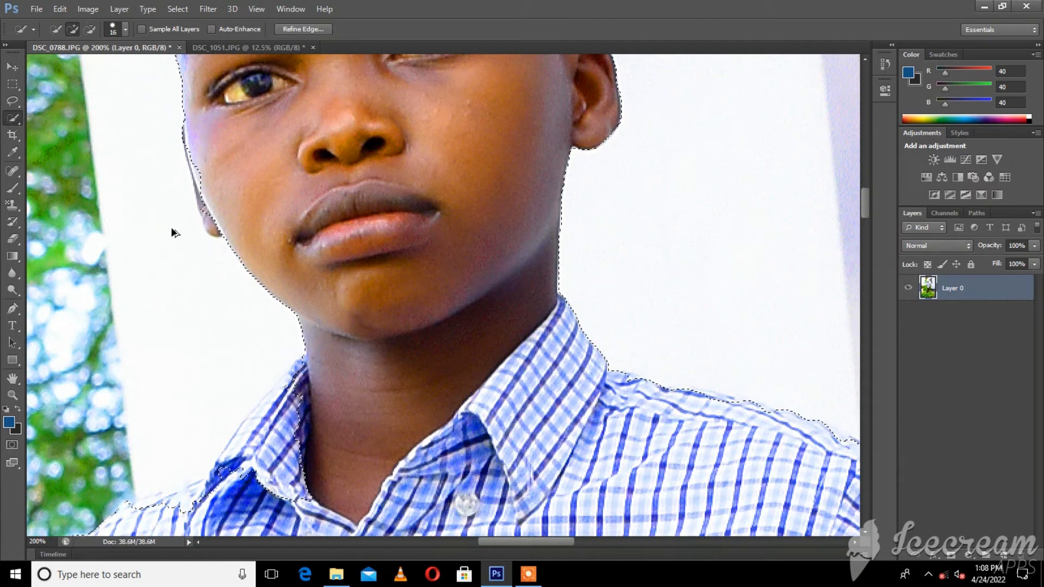
Step: Step forward in the edit history, try to brush the shirt collar into the selection, and undo the strokes
scroll(231, 305, "down", 3)
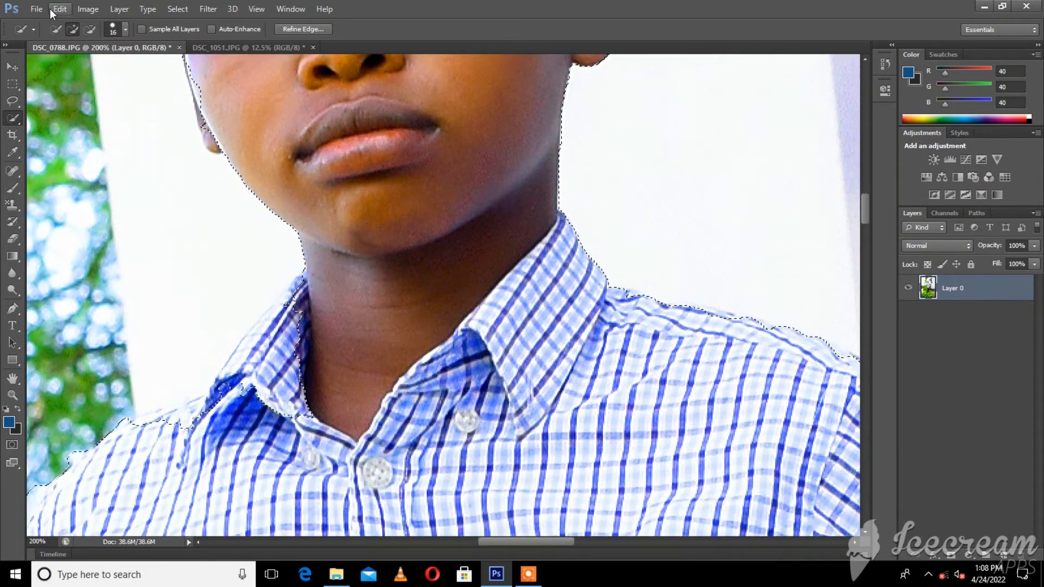
left_click(53, 14)
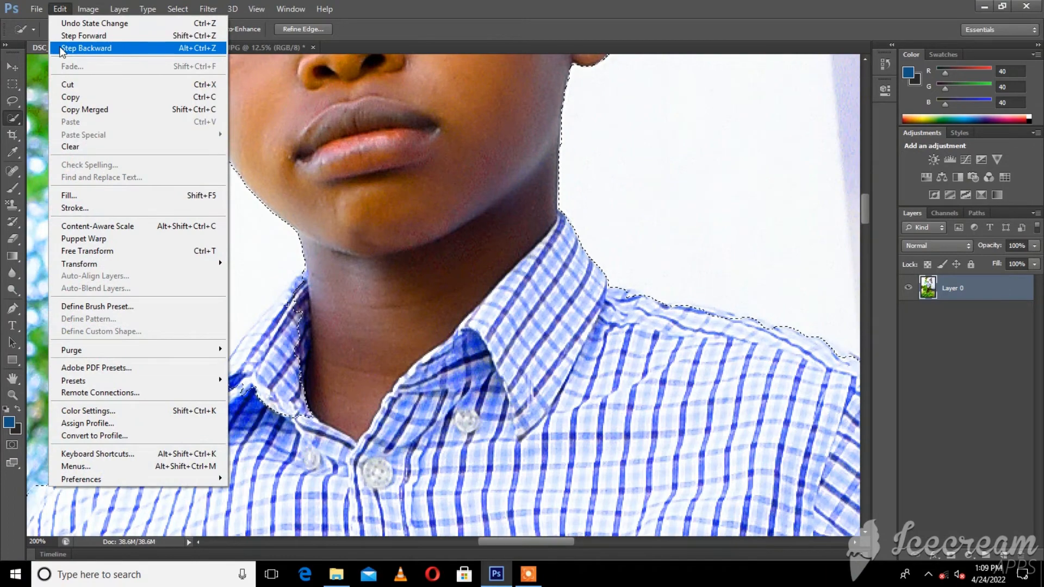
left_click(72, 35)
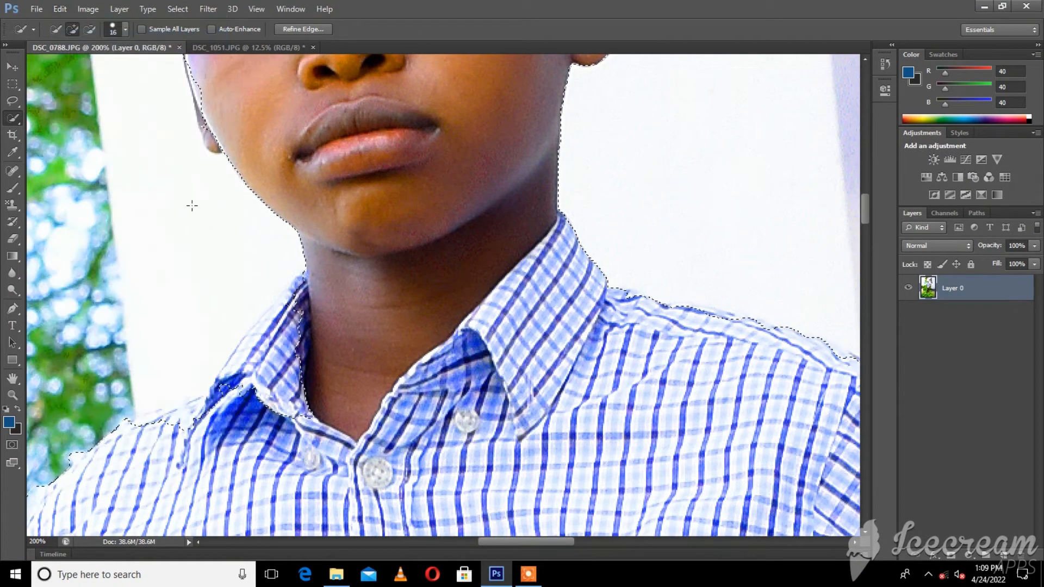
key("ctrl+minus")
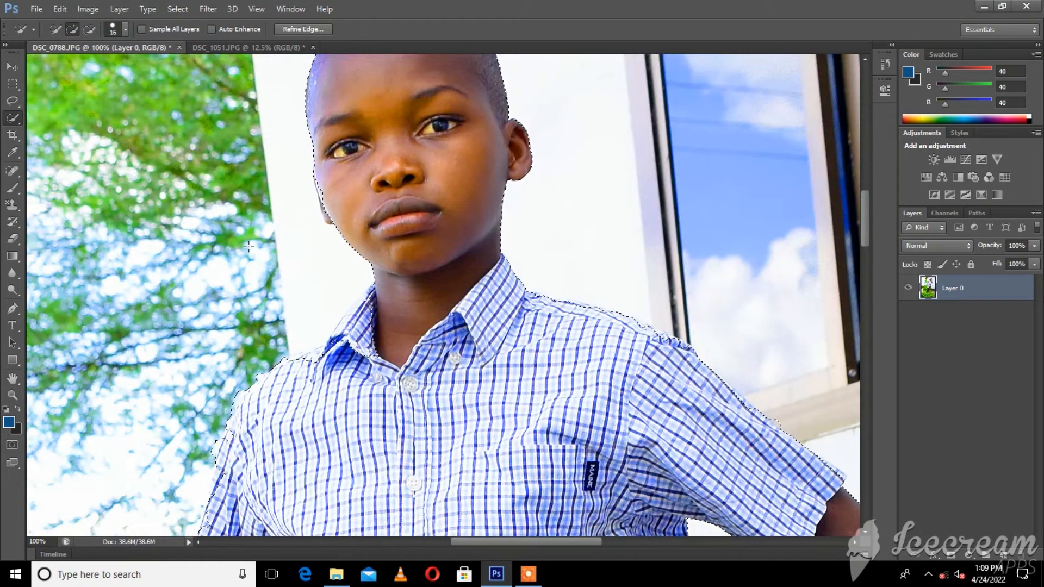
scroll(248, 247, "down", 2)
left_click(364, 296)
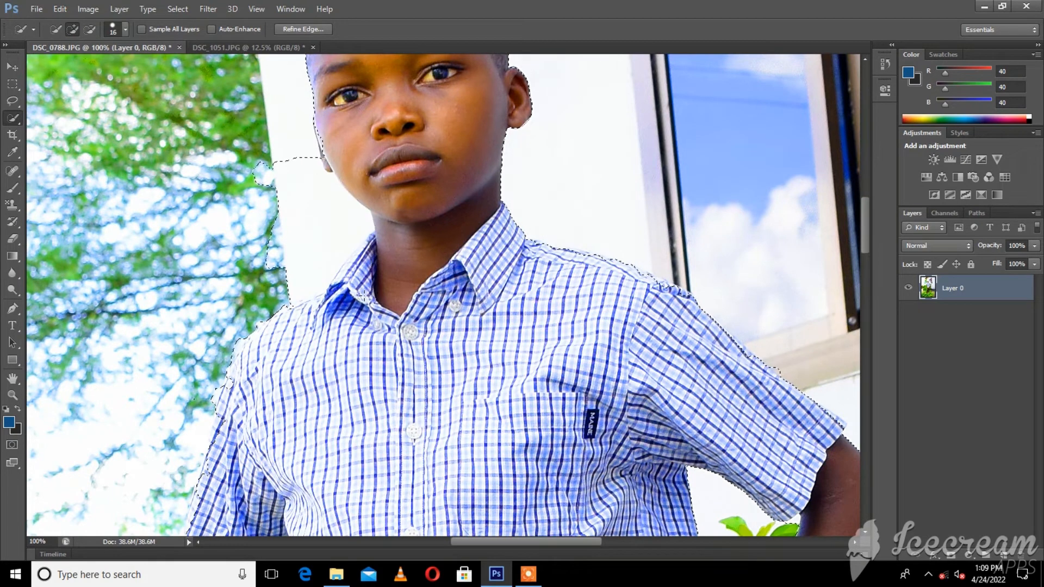
key("ctrl+z")
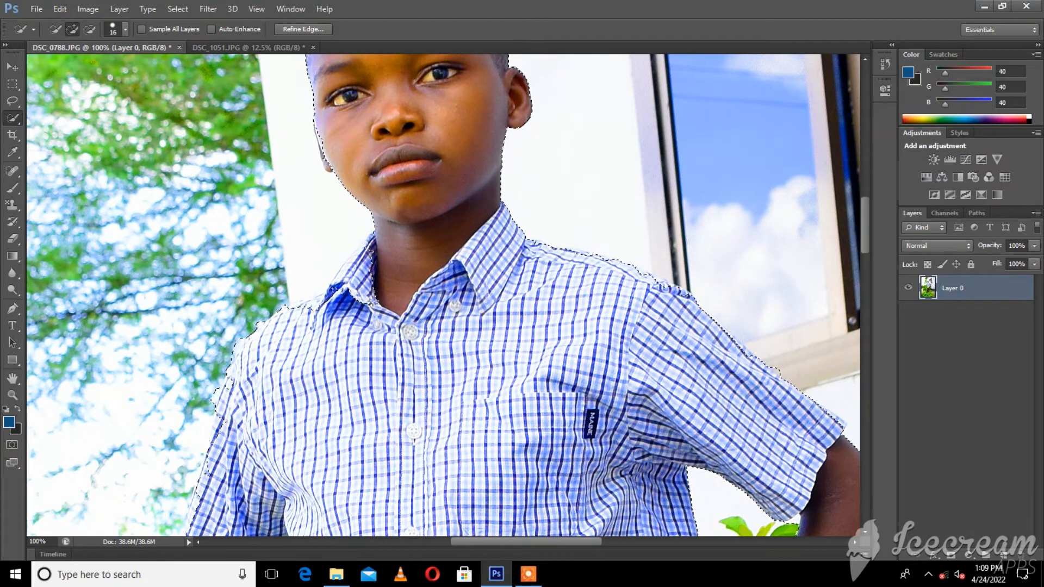
left_click(364, 294)
key("ctrl+z")
Step: Brush the edge between the boy's ear and shoulder, and clear the spilled wall area from his selection by working on its inverse
left_click_drag(316, 166, 316, 304)
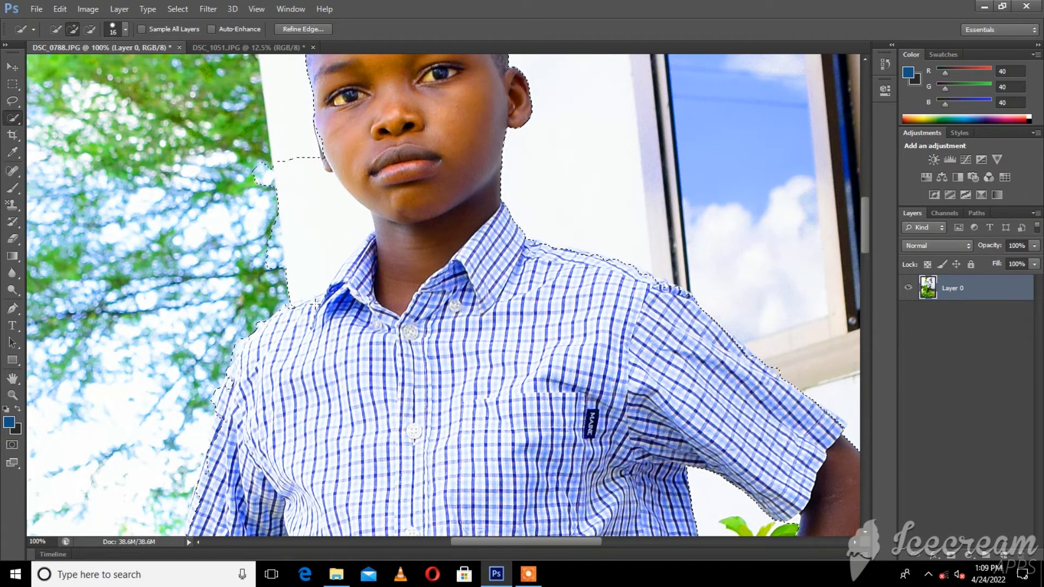
right_click(327, 237)
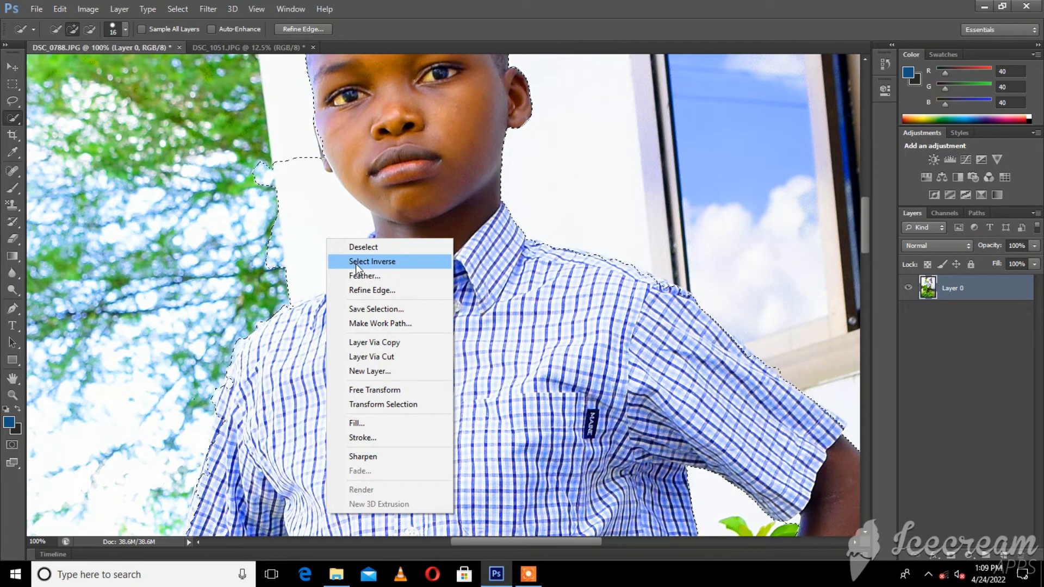
left_click(357, 264)
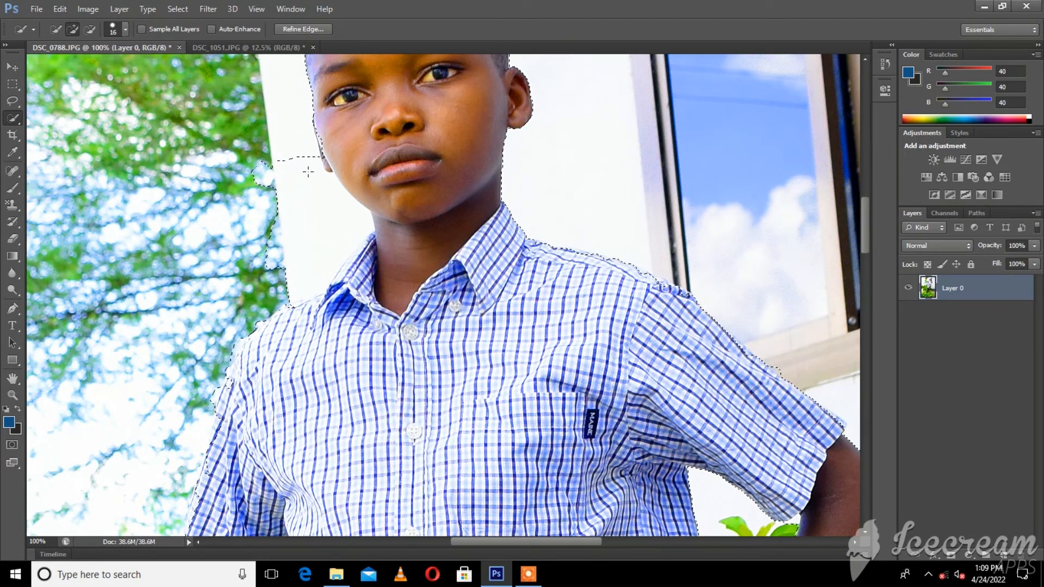
left_click(293, 223, "alt")
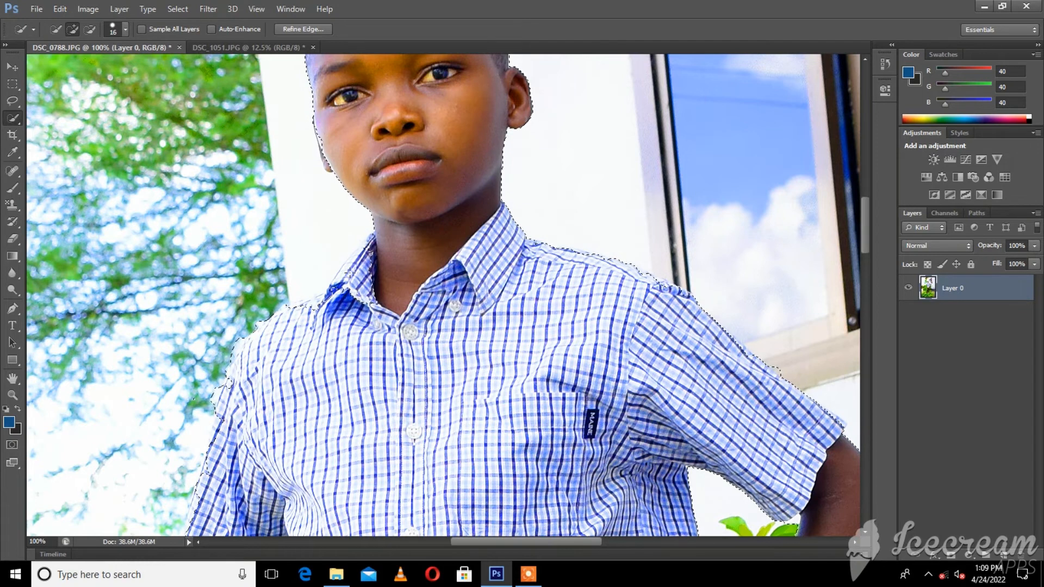
right_click(370, 284)
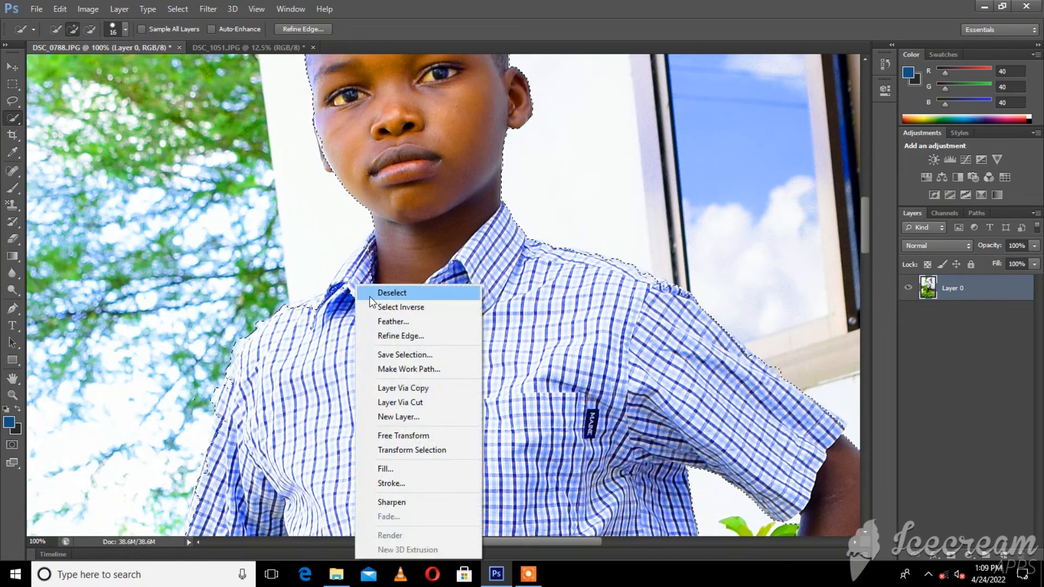
left_click(375, 305)
left_click(349, 281)
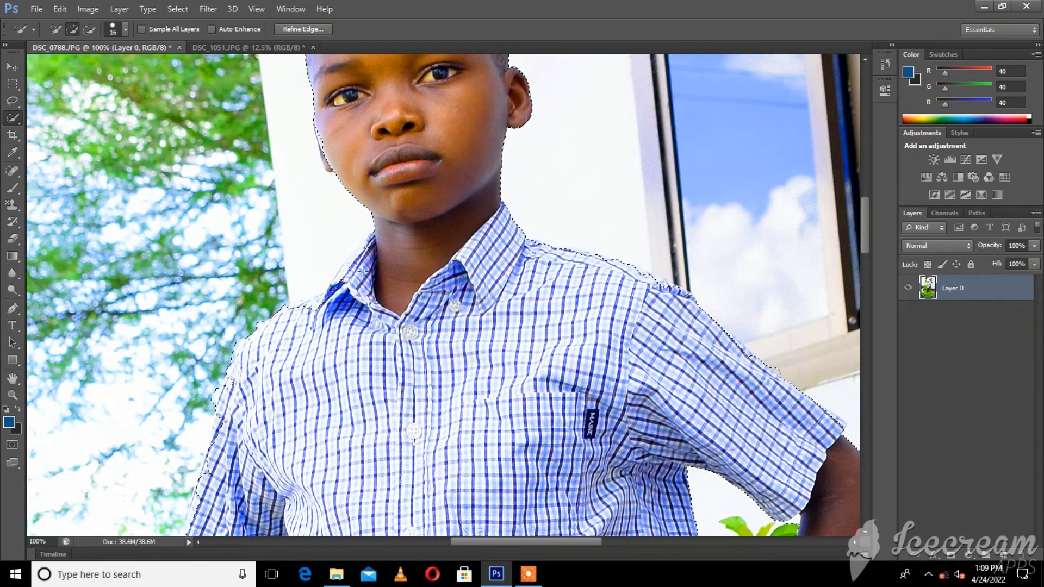
Step: Invert the selection to the background and apply a Gaussian Blur with a 9.1-pixel radius to it
scroll(488, 274, "down", 1)
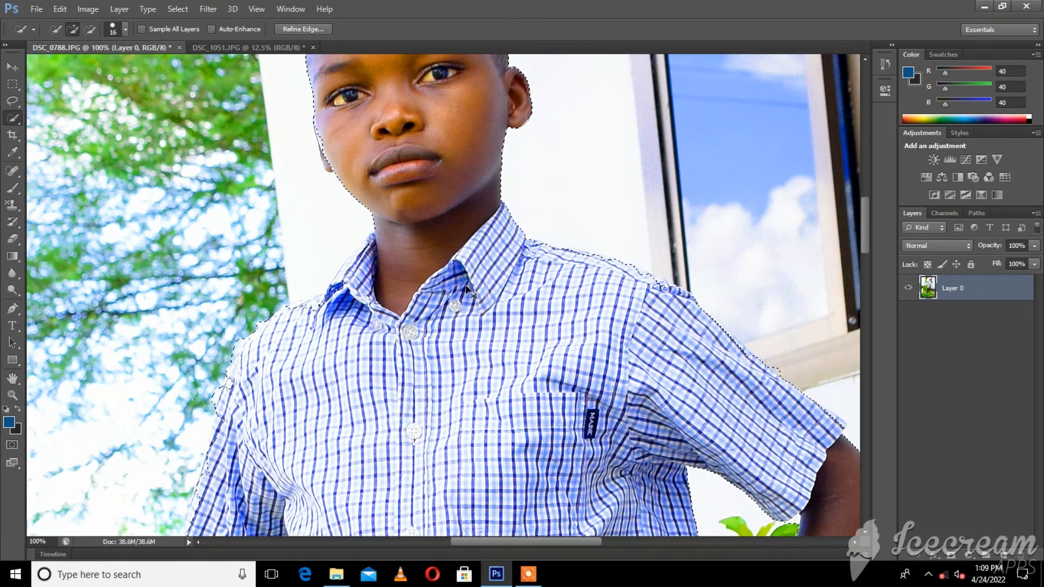
scroll(473, 283, "down", 1)
scroll(467, 289, "down", 1)
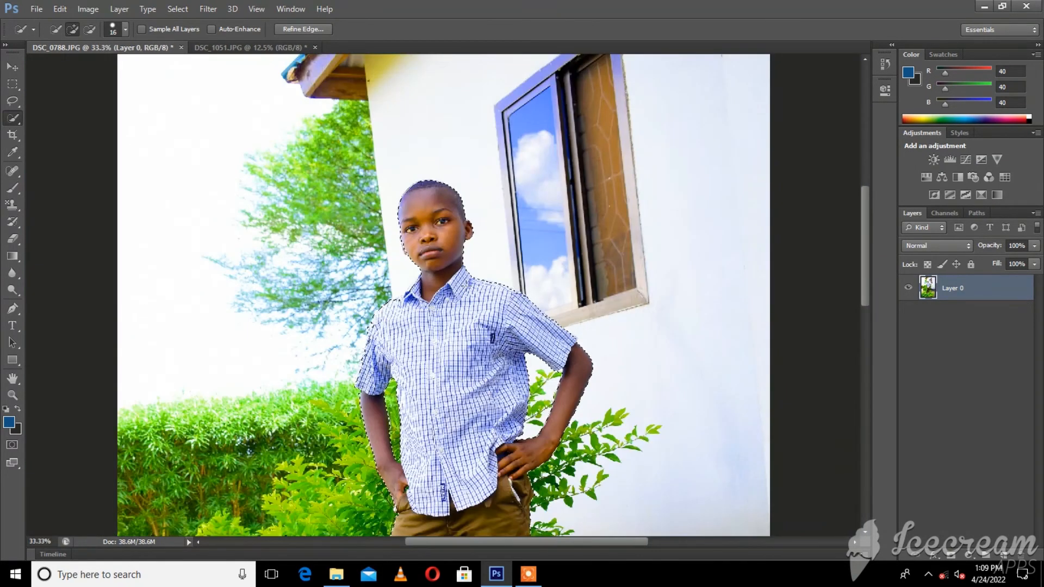
scroll(399, 284, "down", 2)
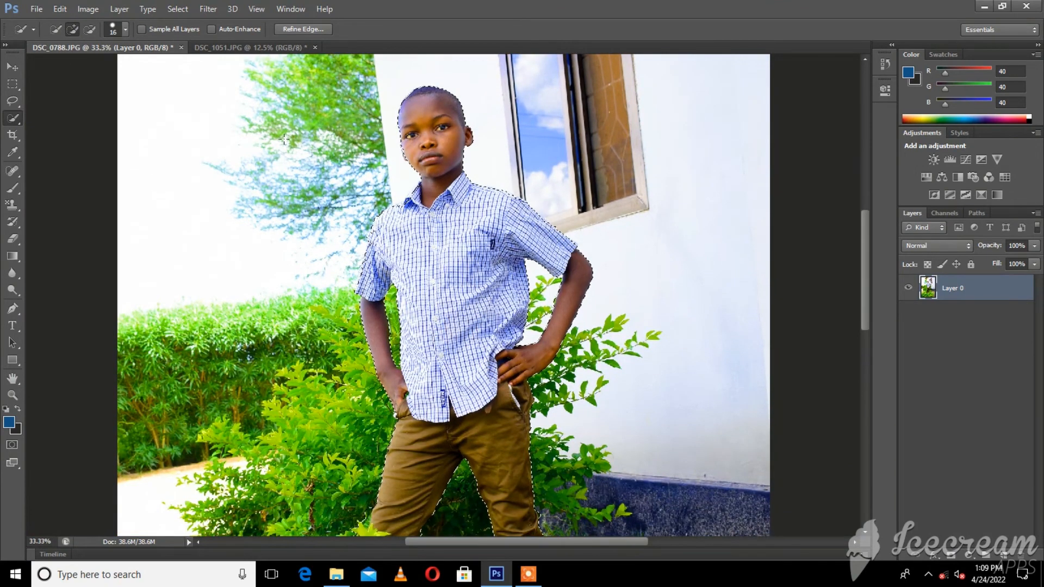
right_click(431, 231)
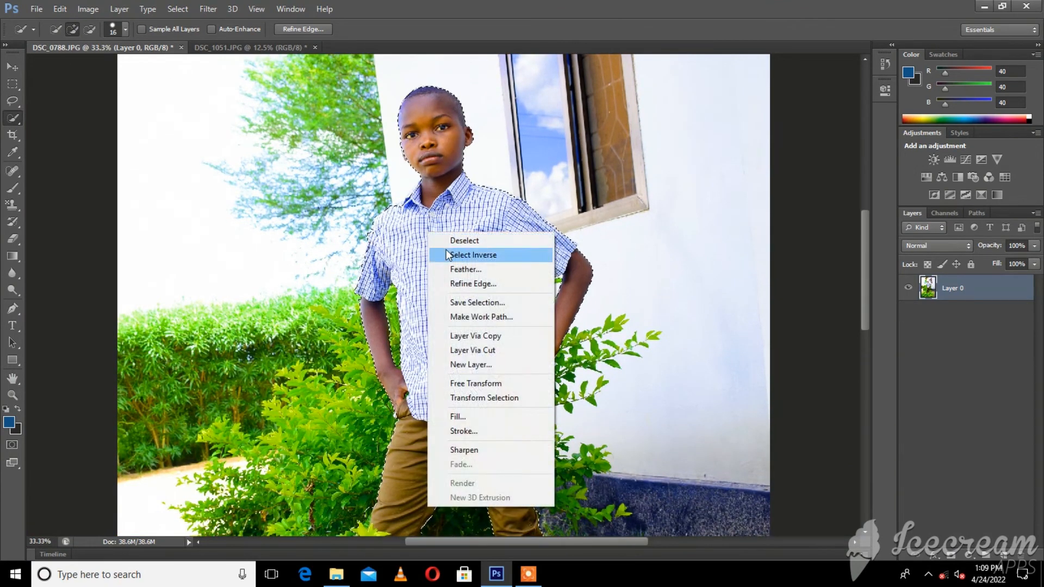
left_click(456, 251)
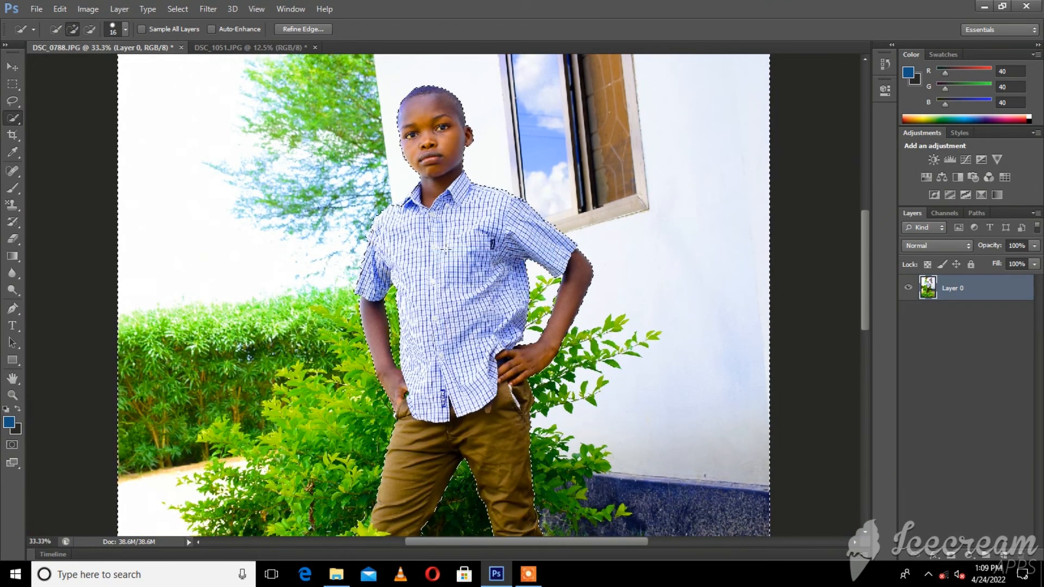
left_click(200, 10)
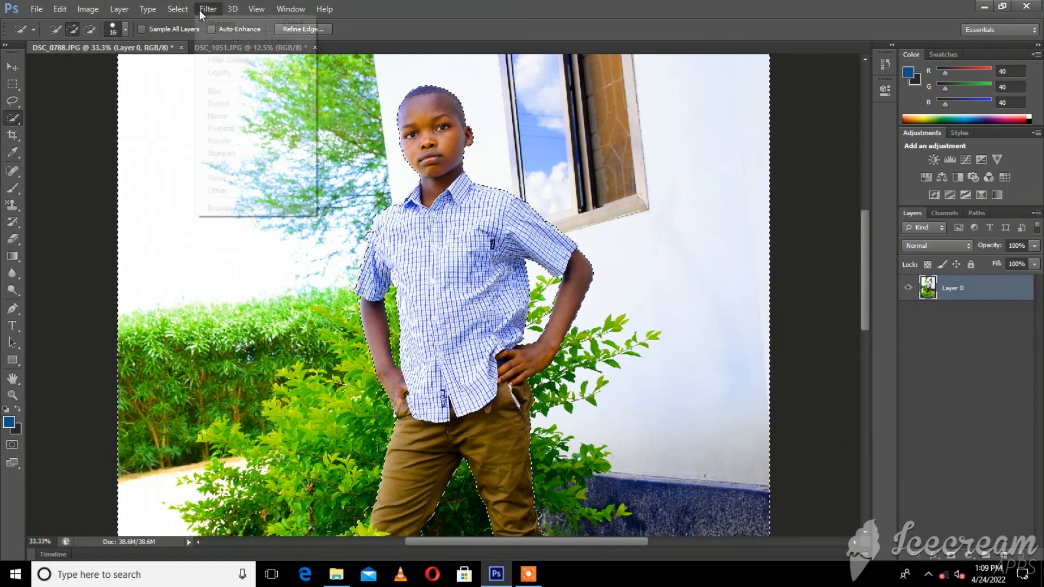
mouse_move(217, 102)
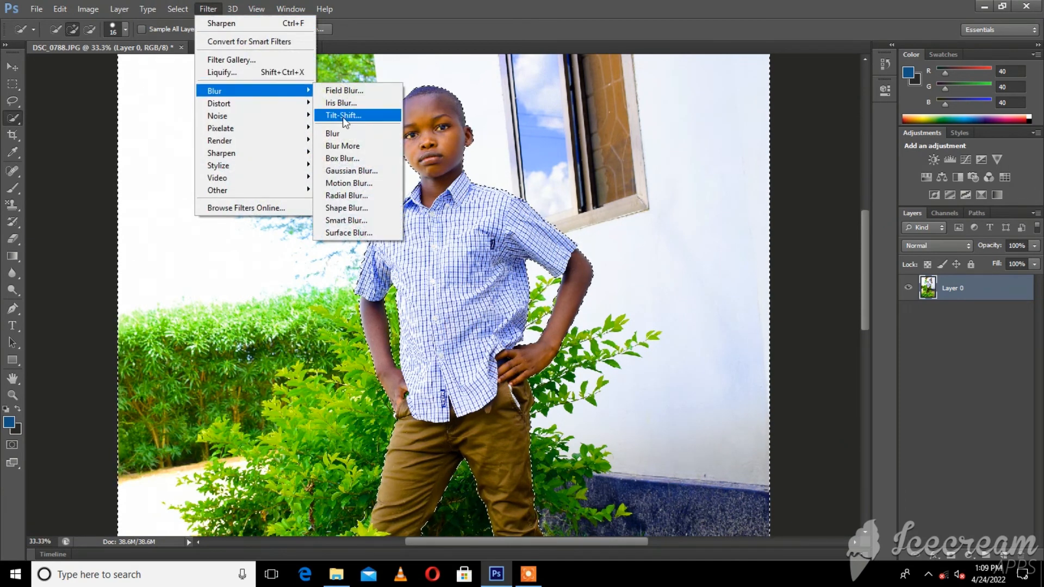
left_click(348, 170)
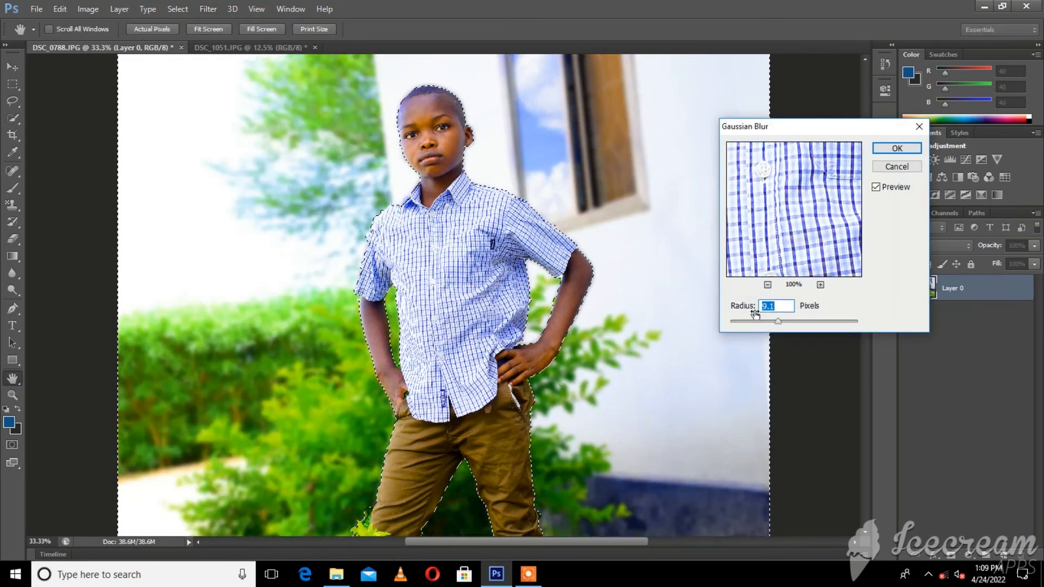
left_click(896, 148)
key("w")
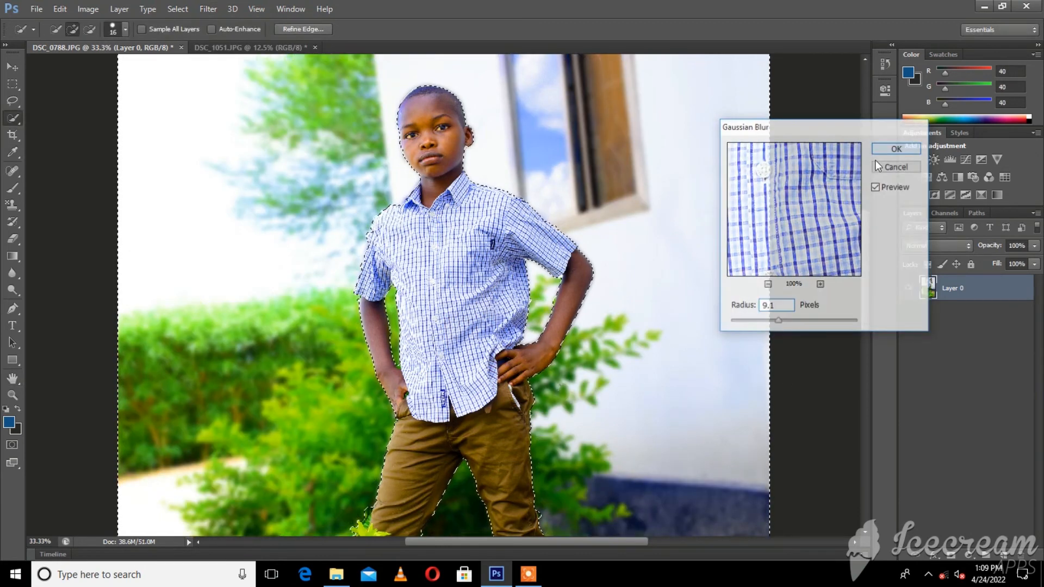
Step: Crop the photo on all four sides to frame the boy from just above his head to just below his hands
scroll(470, 375, "down", 3)
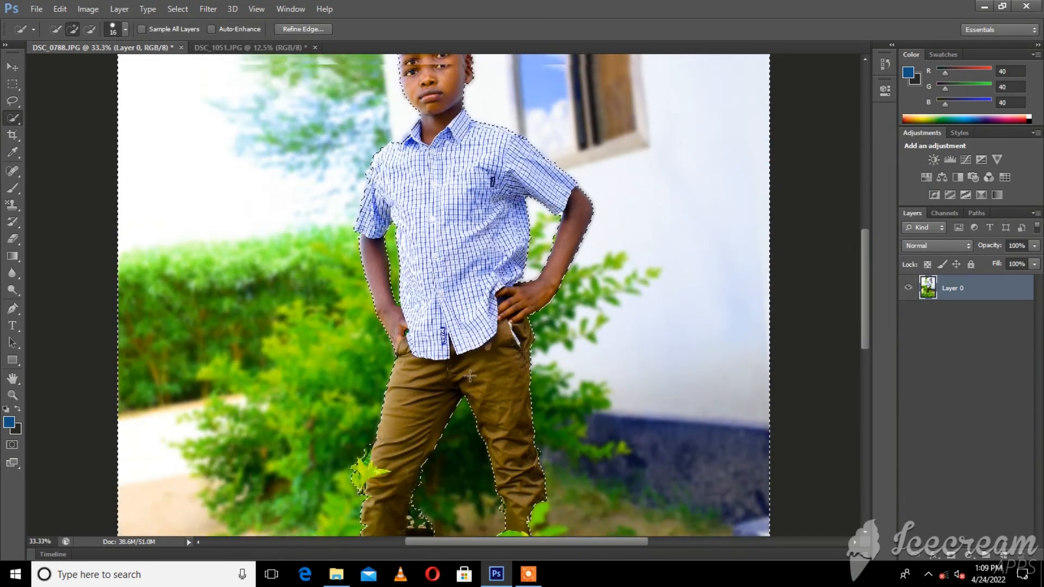
scroll(403, 343, "up", 5)
scroll(402, 344, "up", 3)
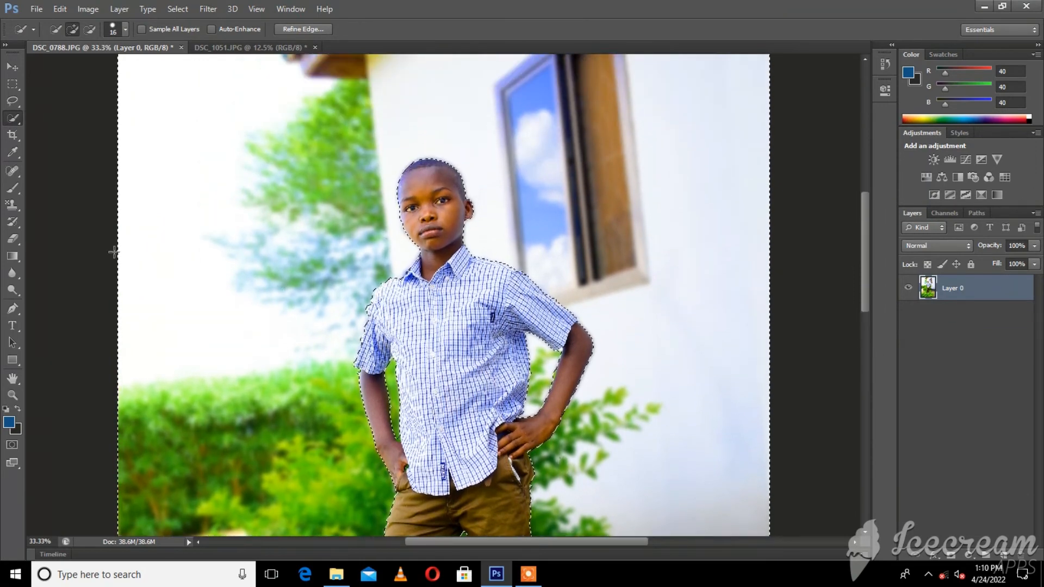
left_click(11, 140)
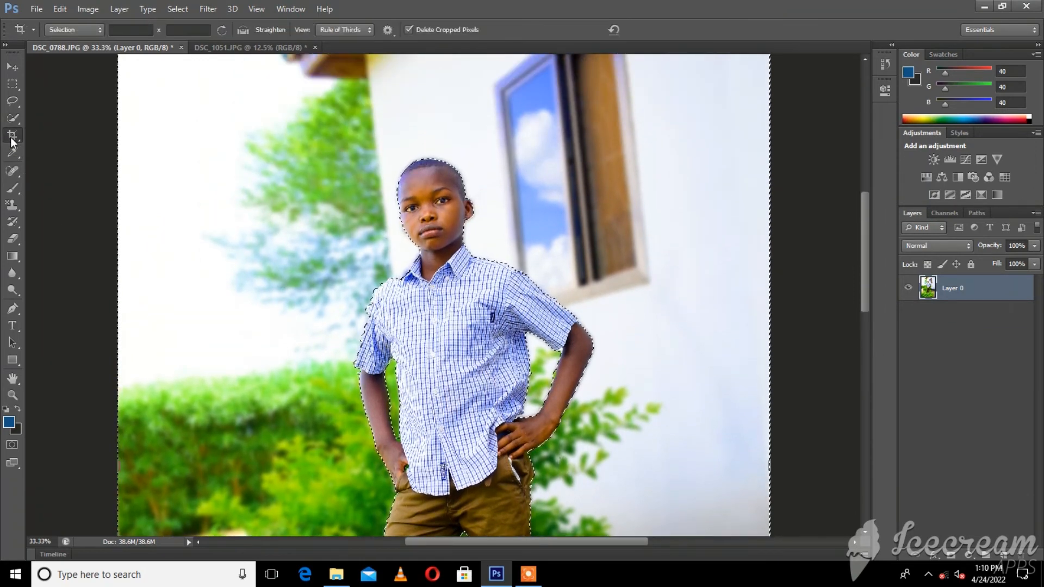
key("ctrl+minus")
key("ctrl+minus")
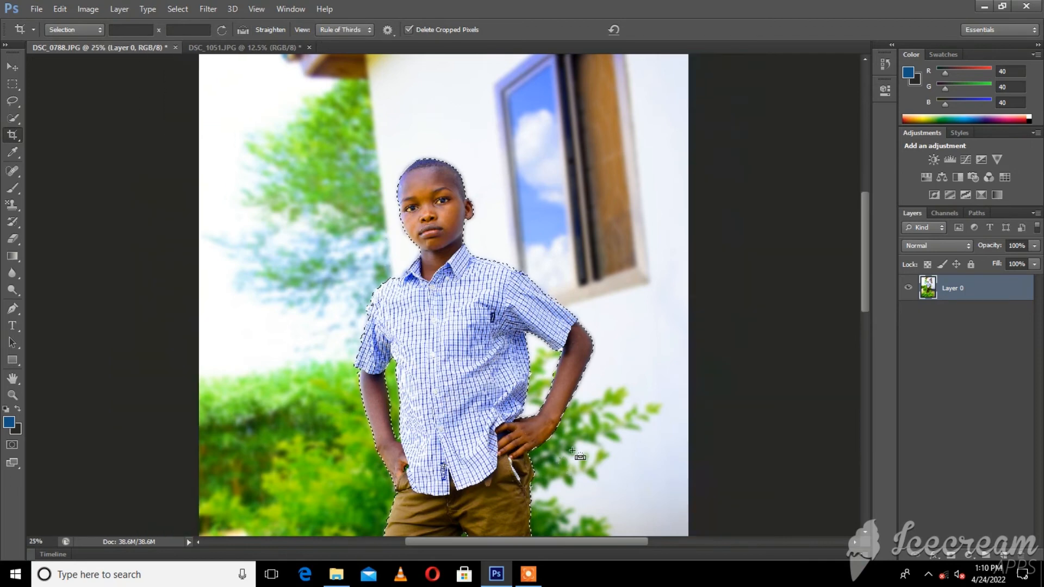
scroll(543, 456, "down", 5)
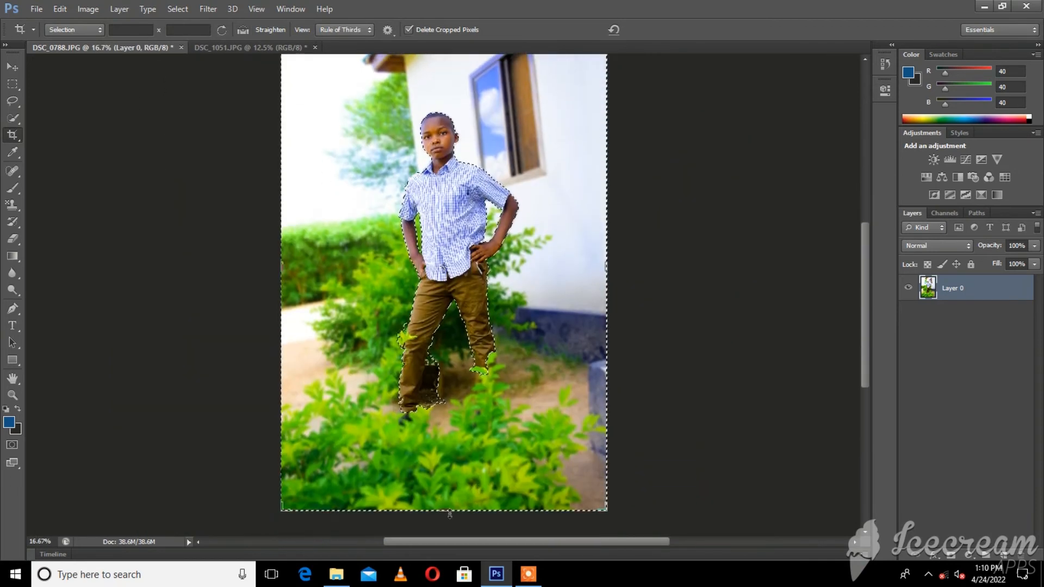
left_click_drag(436, 514, 458, 413)
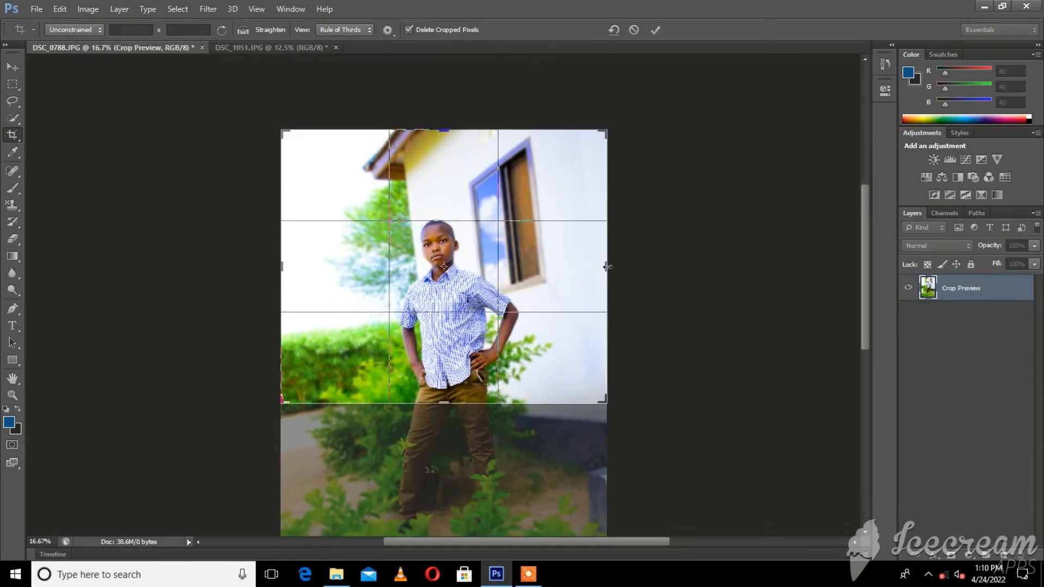
left_click_drag(608, 266, 566, 266)
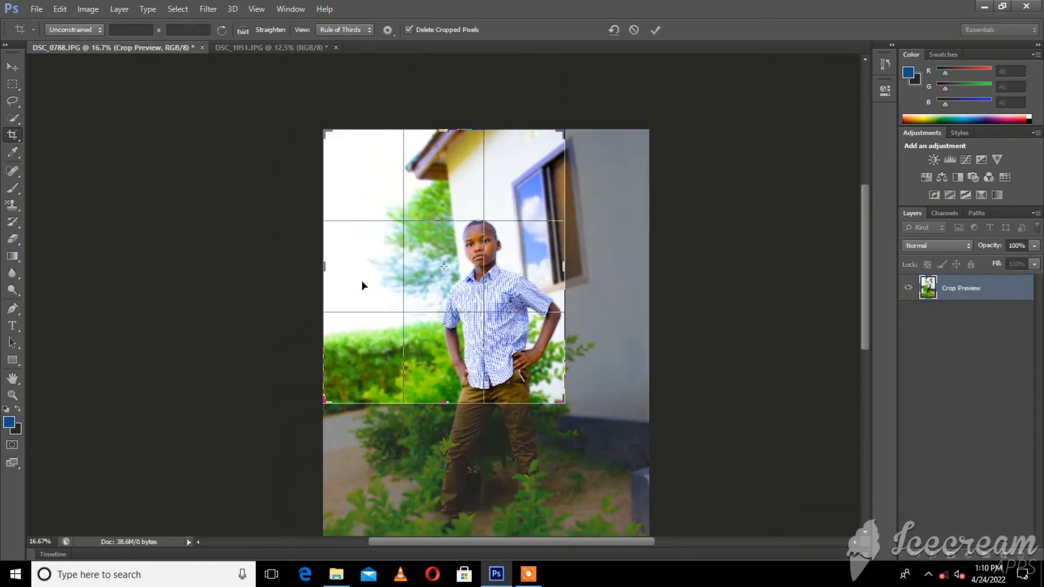
left_click_drag(322, 267, 354, 274)
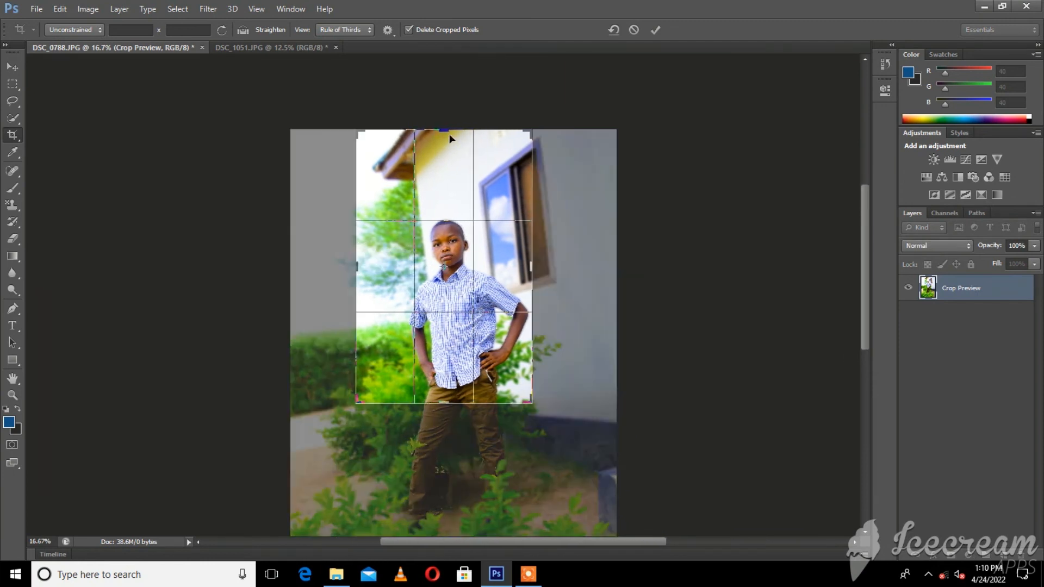
left_click_drag(451, 129, 444, 164)
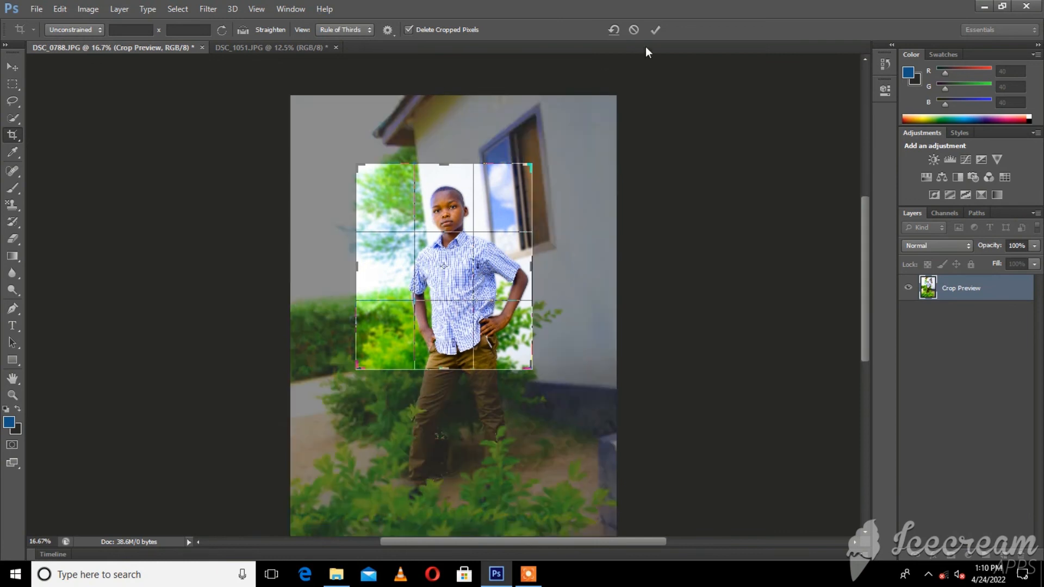
left_click(656, 30)
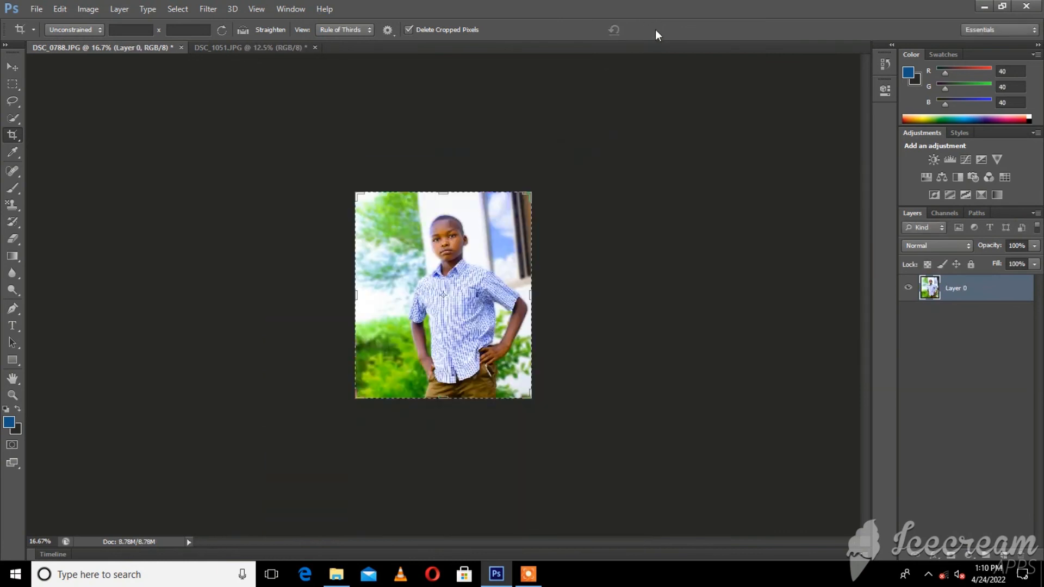
key("ctrl+plus")
key("ctrl+plus")
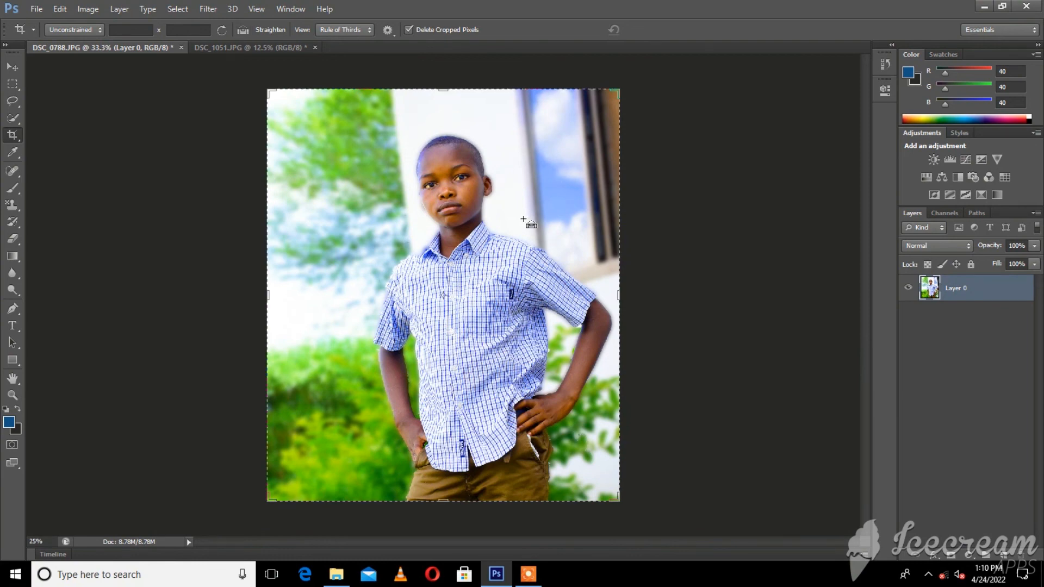
key("ctrl+minus")
key("ctrl+plus")
left_click(528, 574)
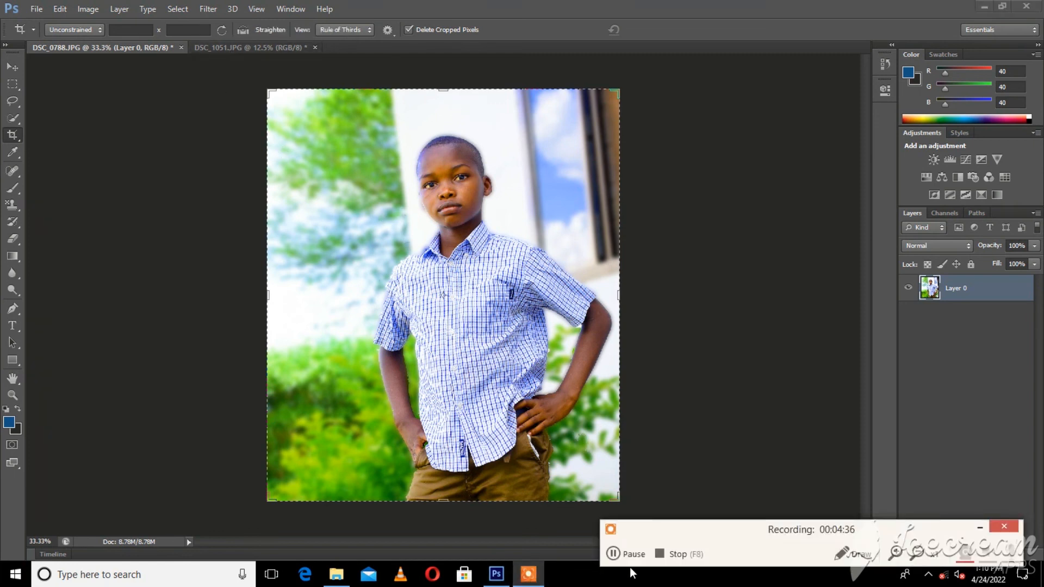